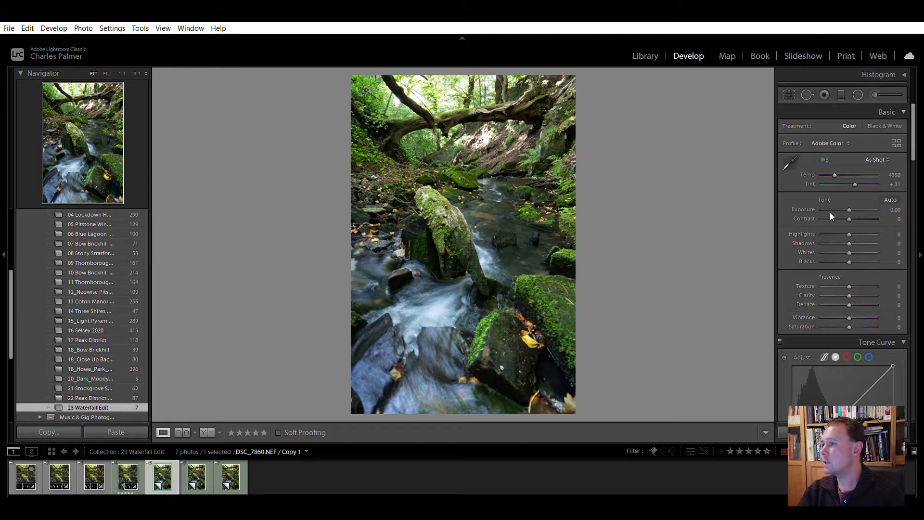
Step: Set the photo's Contrast to +20
{"action": "left_click_drag", "start_coordinate": [850, 206], "coordinate": [854, 207]}
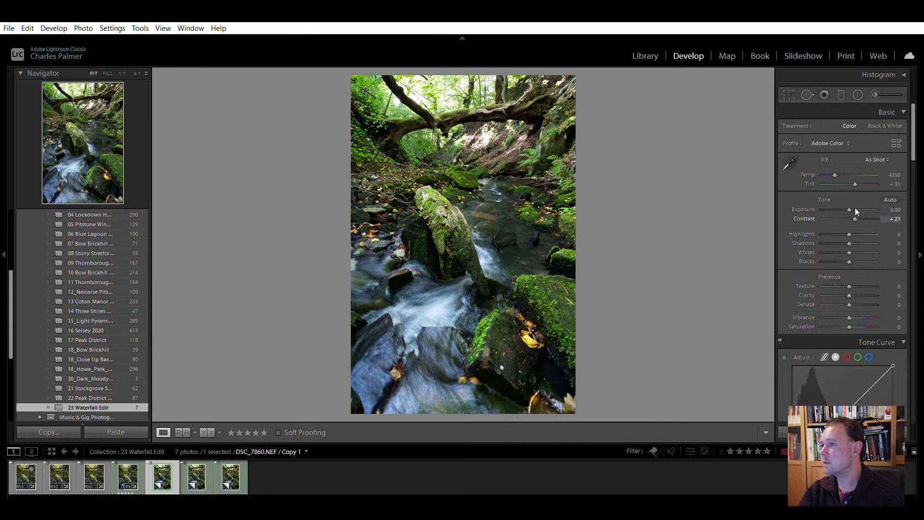
{"action": "left_click", "coordinate": [894, 219]}
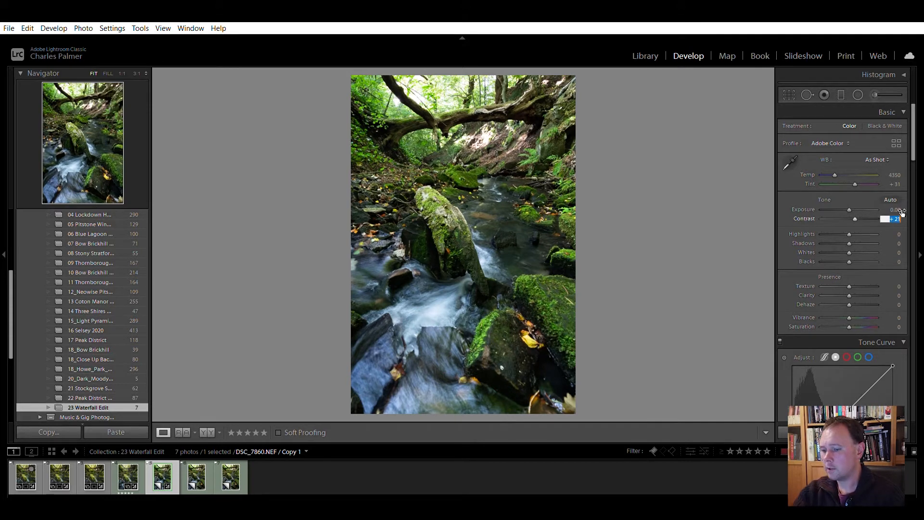
{"action": "type", "text": "20"}
{"action": "key", "text": "Return"}
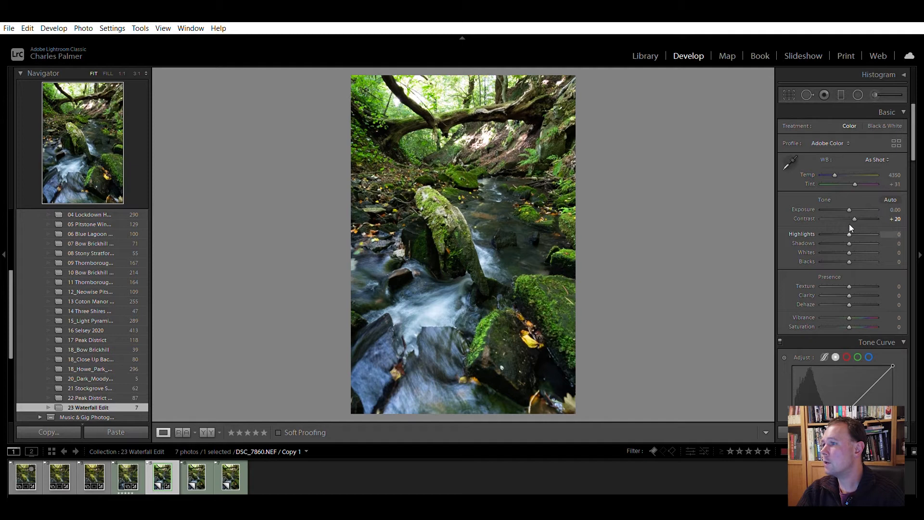
Step: Balance the photo's tones with Highlights at -82, Shadows at +81, Whites at -37 and Blacks at +37
{"action": "mouse_move", "coordinate": [848, 221]}
{"action": "left_mouse_down"}
{"action": "mouse_move", "coordinate": [819, 224]}
{"action": "mouse_move", "coordinate": [831, 227]}
{"action": "left_mouse_up"}
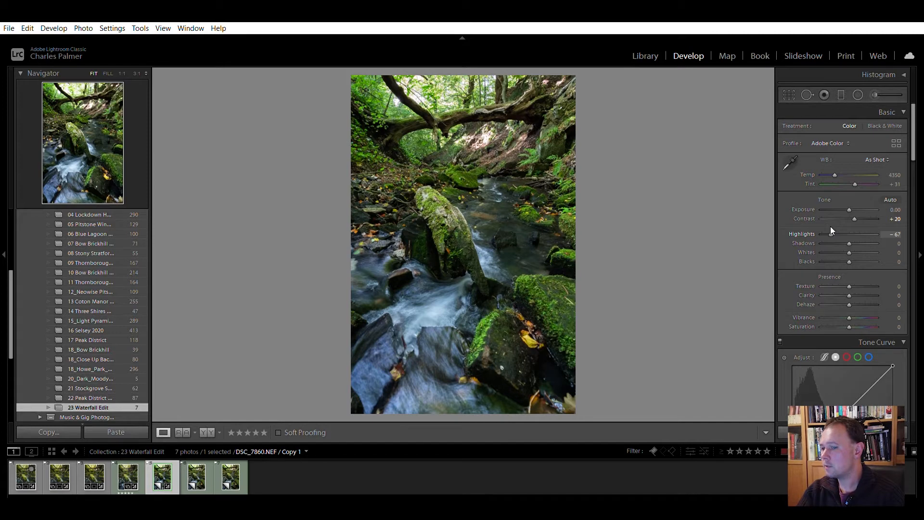
{"action": "left_click_drag", "start_coordinate": [828, 227], "coordinate": [827, 227]}
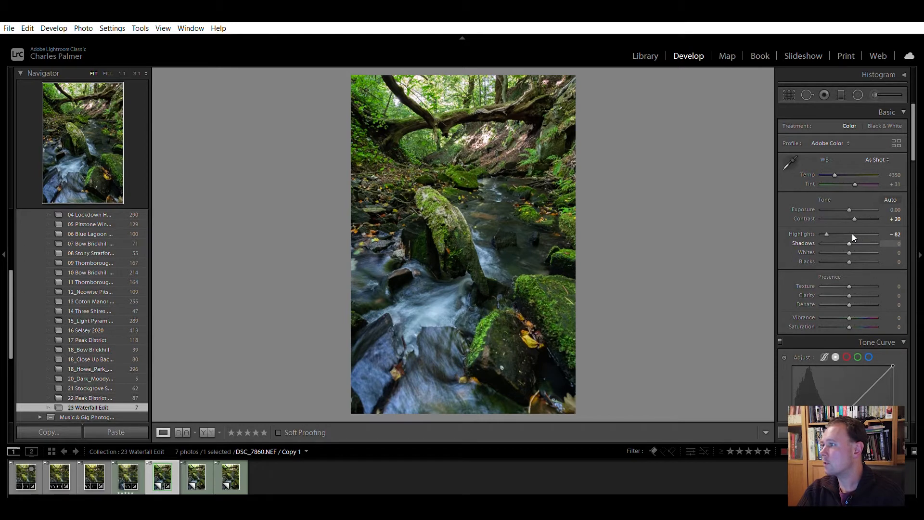
{"action": "left_click_drag", "start_coordinate": [853, 234], "coordinate": [865, 234]}
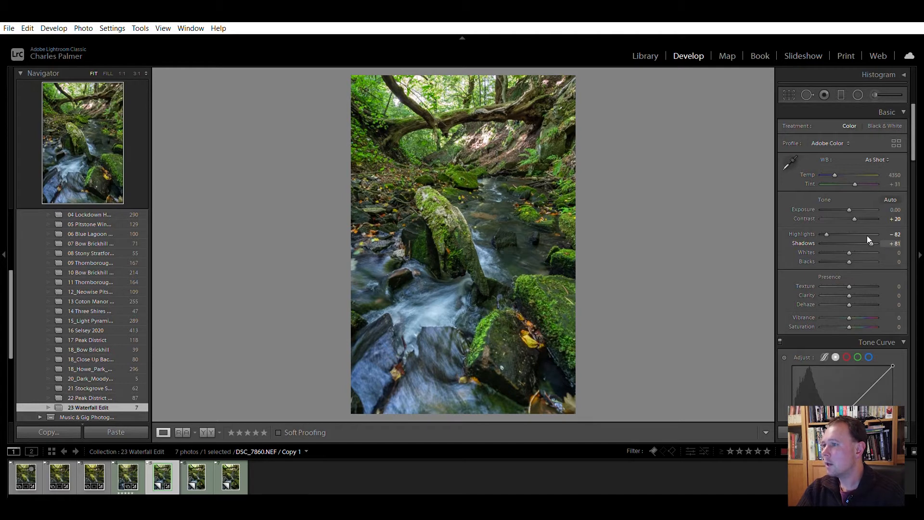
{"action": "left_click_drag", "start_coordinate": [850, 242], "coordinate": [838, 242]}
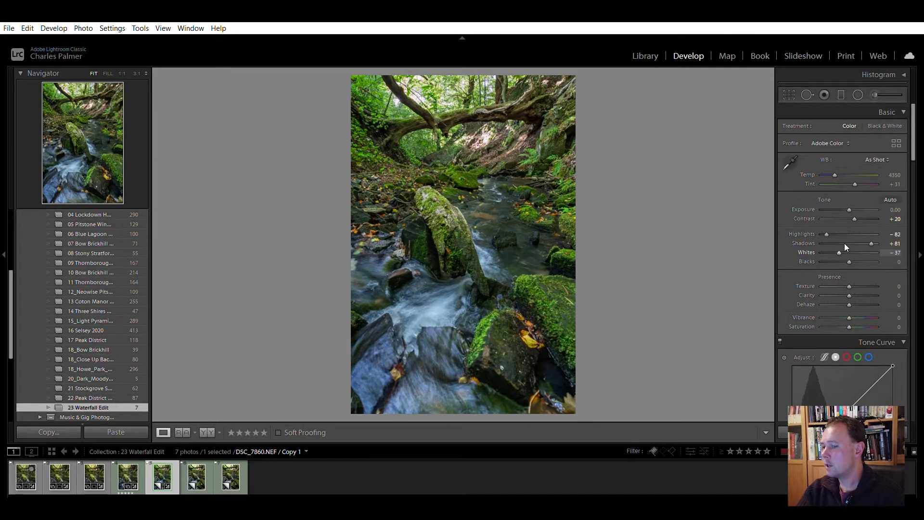
{"action": "left_click_drag", "start_coordinate": [851, 250], "coordinate": [858, 249]}
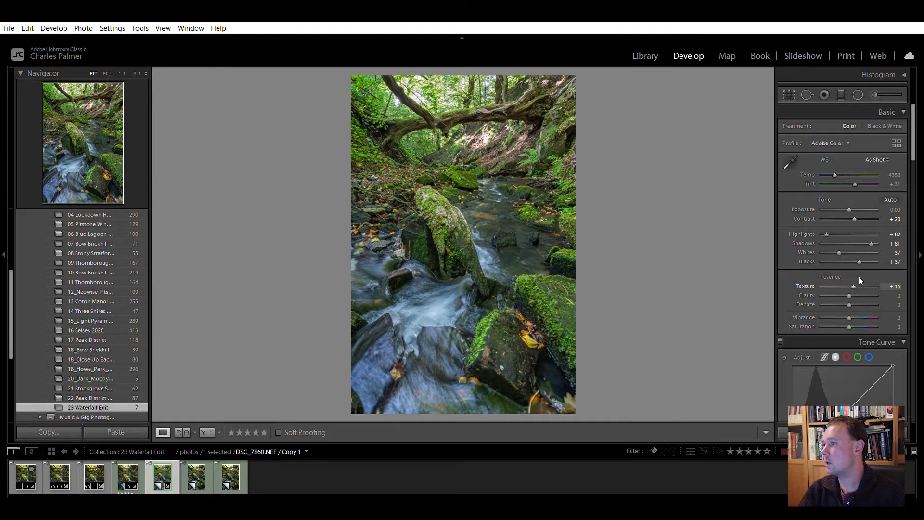
Step: Set the photo's Texture to +15, and both Clarity and Dehaze to +10
{"action": "left_click", "coordinate": [895, 286]}
{"action": "type", "text": "15"}
{"action": "key", "text": "Return"}
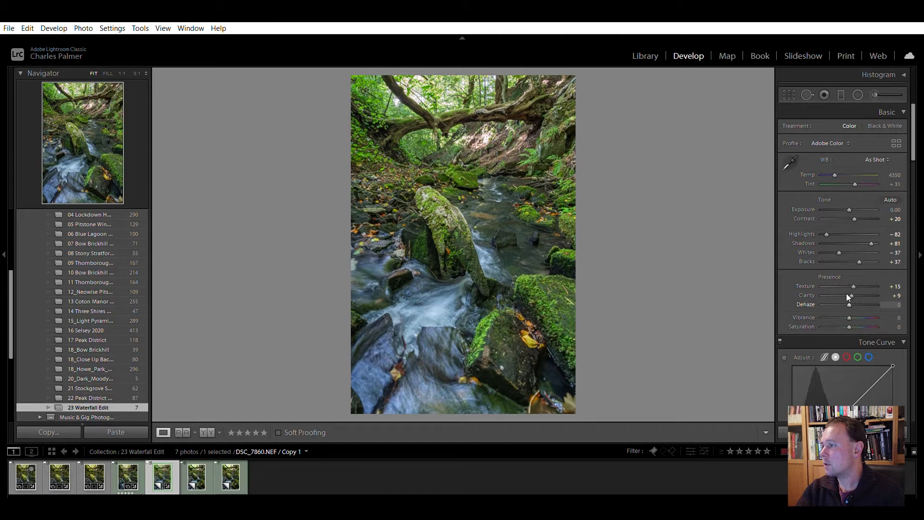
{"action": "left_click_drag", "start_coordinate": [850, 293], "coordinate": [856, 293]}
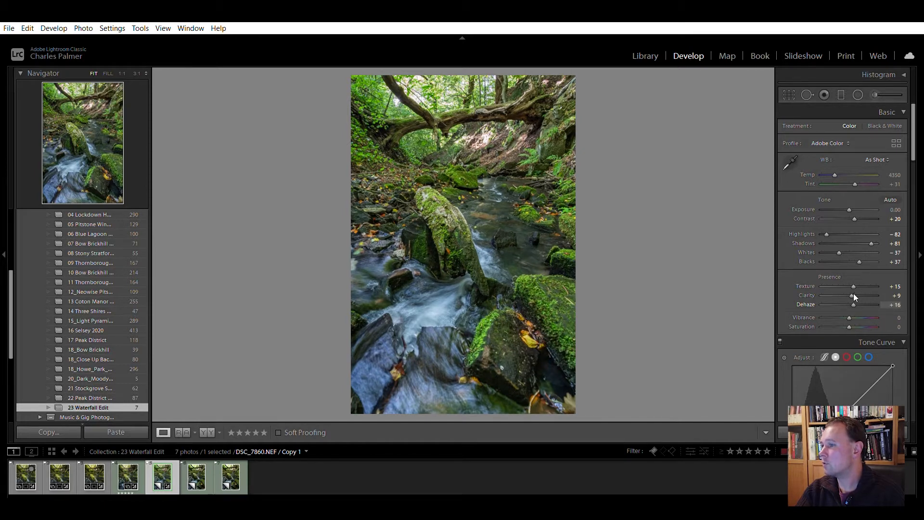
{"action": "left_click", "coordinate": [895, 295]}
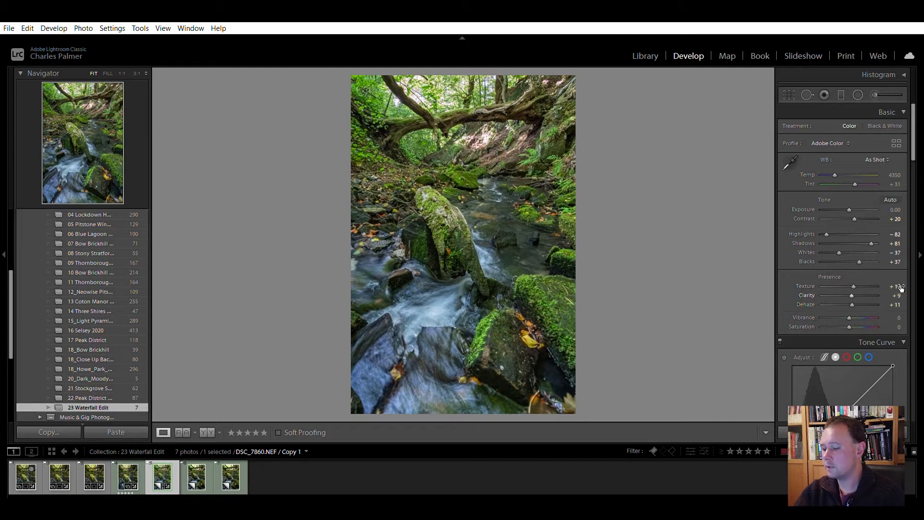
{"action": "key", "text": "Up"}
{"action": "key", "text": "Tab"}
{"action": "key", "text": "Down"}
{"action": "key", "text": "Return"}
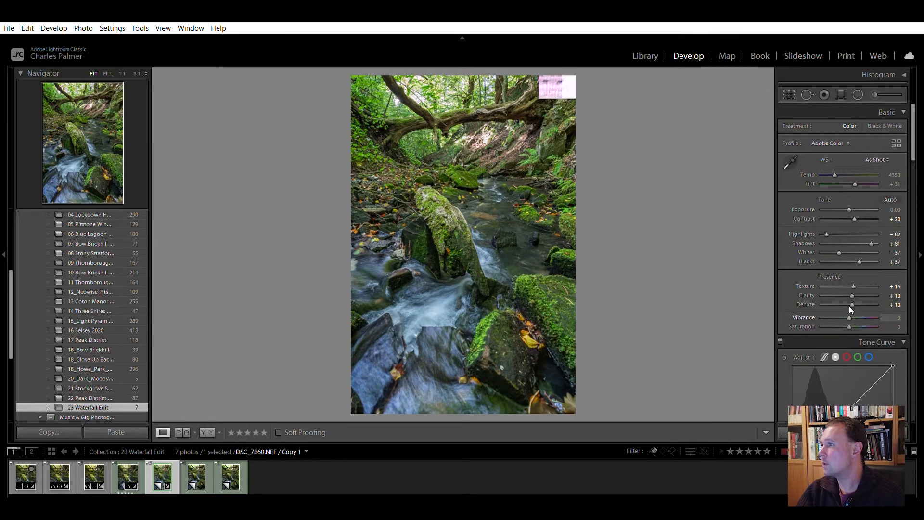
Step: Reduce the photo's Vibrance to -9
{"action": "key", "text": "Down"}
{"action": "key", "text": "Down"}
{"action": "key", "text": "Down"}
{"action": "left_click_drag", "start_coordinate": [846, 307], "coordinate": [848, 307]}
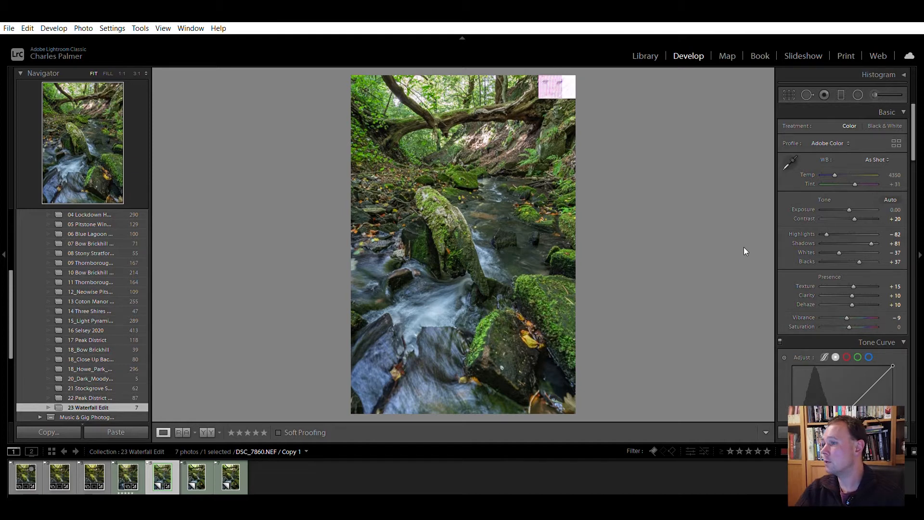
Step: Shape the tone curve into a gentle S, raising the black point to output 17 and lowering the white point to output 243
{"action": "scroll", "coordinate": [827, 292], "scroll_direction": "down", "scroll_amount": 3}
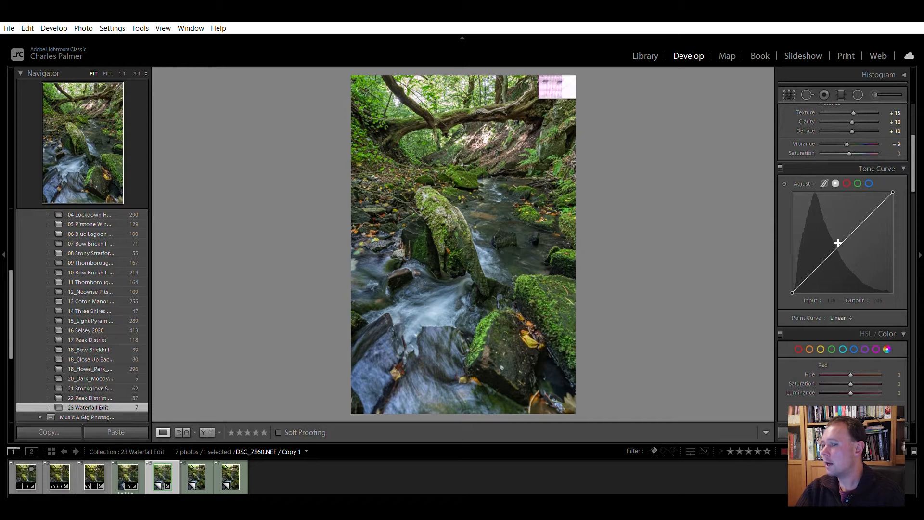
{"action": "left_click_drag", "start_coordinate": [833, 245], "coordinate": [825, 258]}
{"action": "left_click_drag", "start_coordinate": [863, 225], "coordinate": [863, 209]}
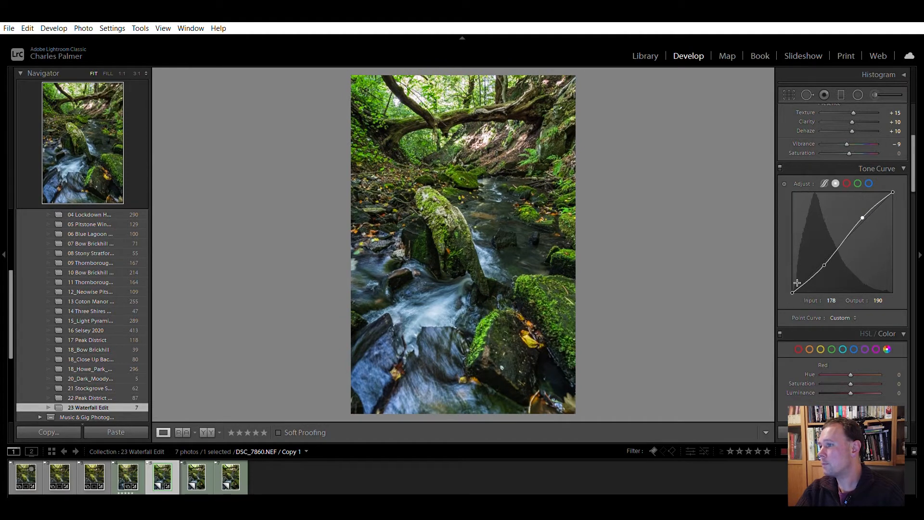
{"action": "mouse_move", "coordinate": [794, 286]}
{"action": "left_mouse_down"}
{"action": "mouse_move", "coordinate": [786, 264]}
{"action": "mouse_move", "coordinate": [784, 278]}
{"action": "left_mouse_up"}
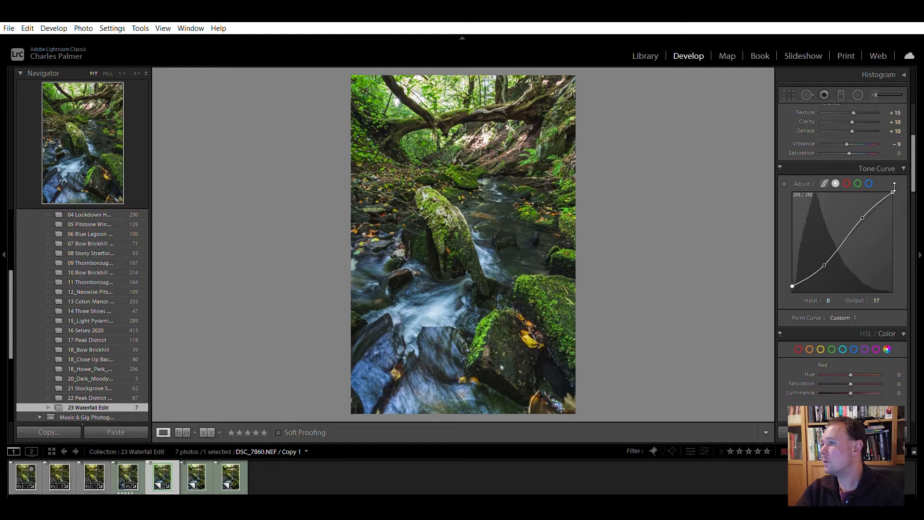
{"action": "left_click_drag", "start_coordinate": [893, 183], "coordinate": [897, 186]}
Step: Show the histogram to check the photo's tonal distribution
{"action": "scroll", "coordinate": [913, 176], "scroll_direction": "up", "scroll_amount": 3}
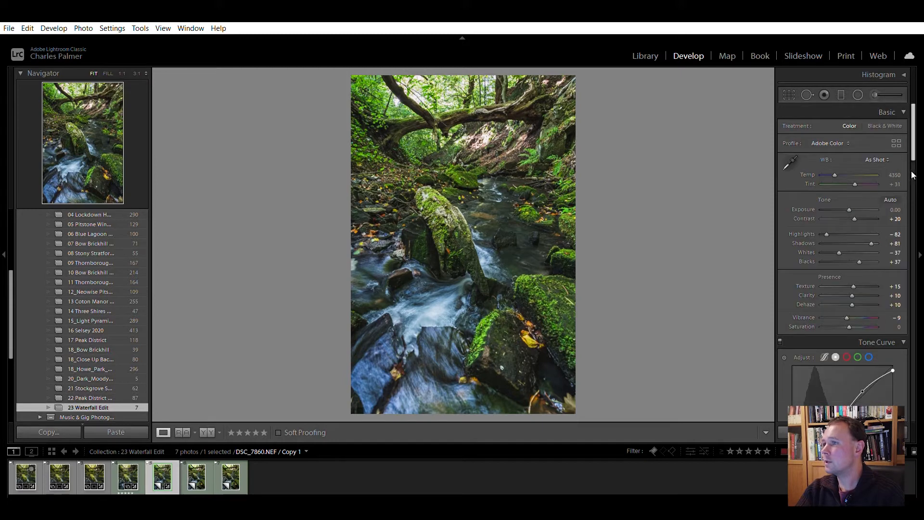
{"action": "left_click", "coordinate": [904, 75]}
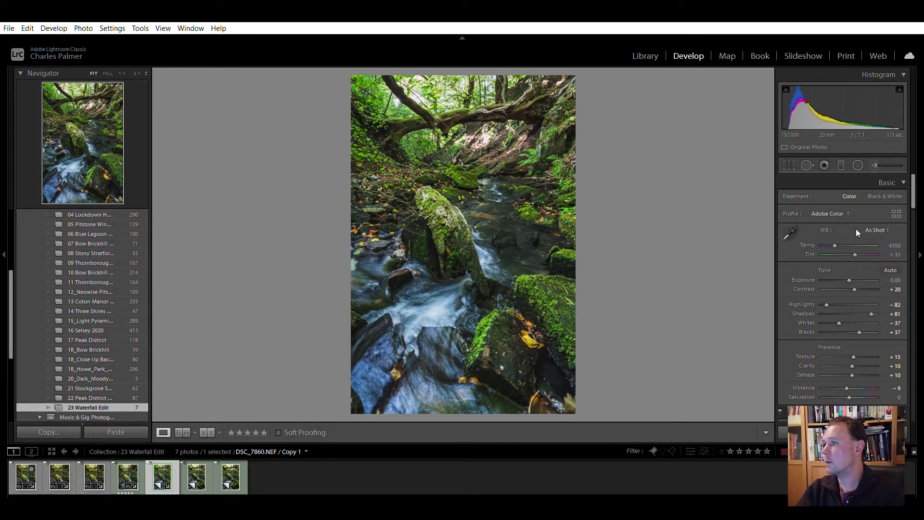
Step: Shift the Orange hue to -28 and raise the Orange luminance to +18
{"action": "scroll", "coordinate": [856, 229], "scroll_direction": "down", "scroll_amount": 10}
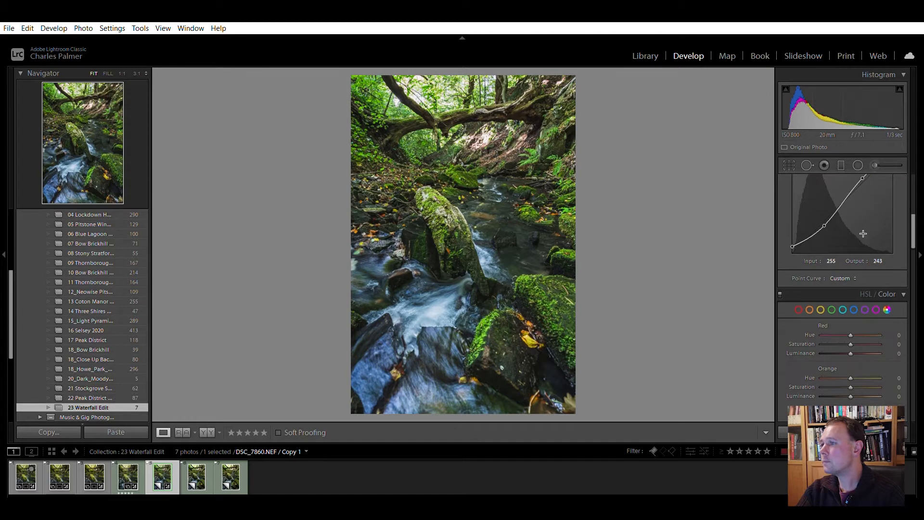
{"action": "scroll", "coordinate": [864, 233], "scroll_direction": "down", "scroll_amount": 2}
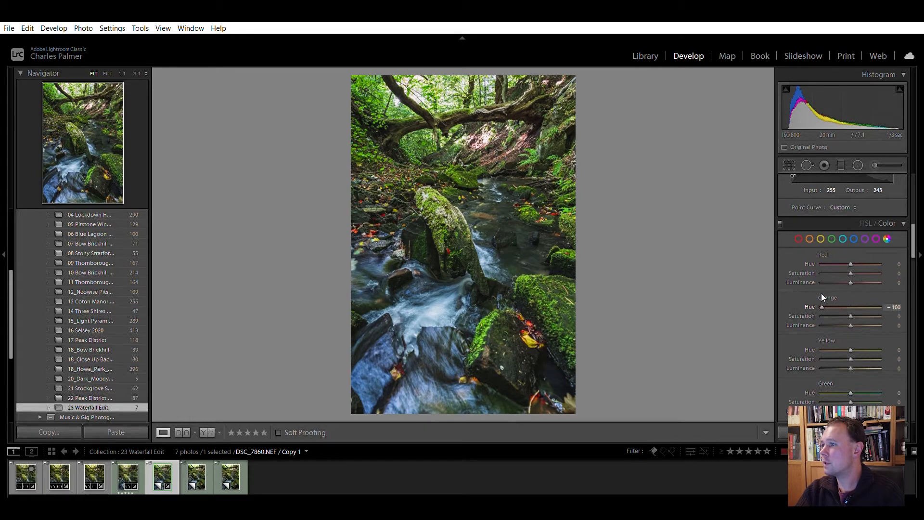
{"action": "left_click_drag", "start_coordinate": [842, 296], "coordinate": [843, 297]}
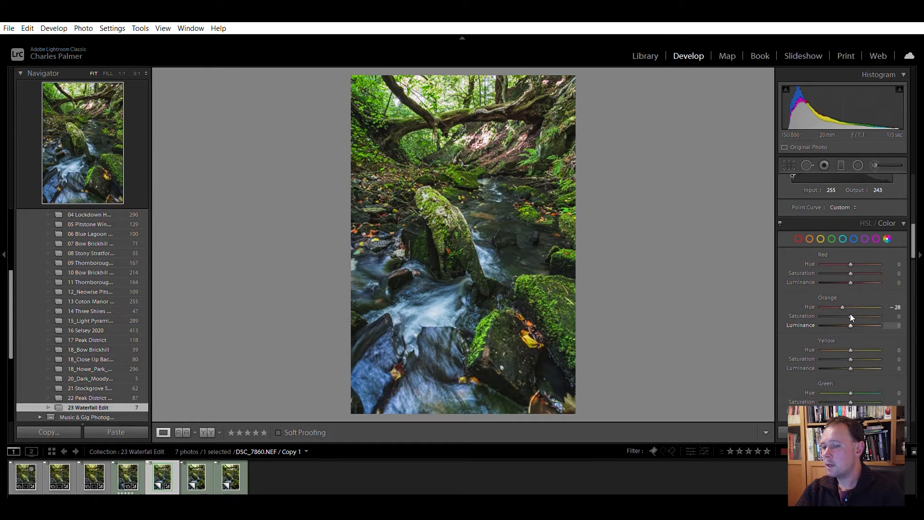
{"action": "left_click_drag", "start_coordinate": [850, 315], "coordinate": [856, 312]}
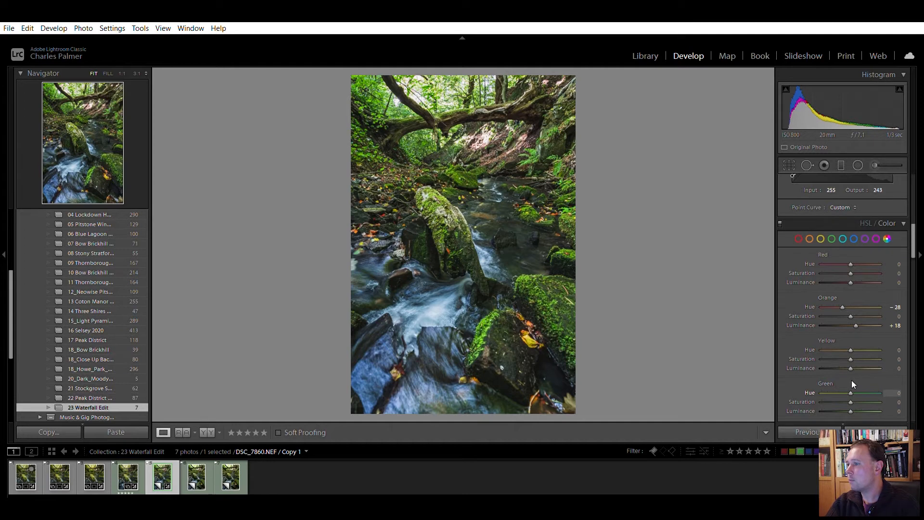
Step: Adjust the Green color range to hue -12, saturation +12 and luminance -5
{"action": "left_click_drag", "start_coordinate": [843, 383], "coordinate": [838, 384]}
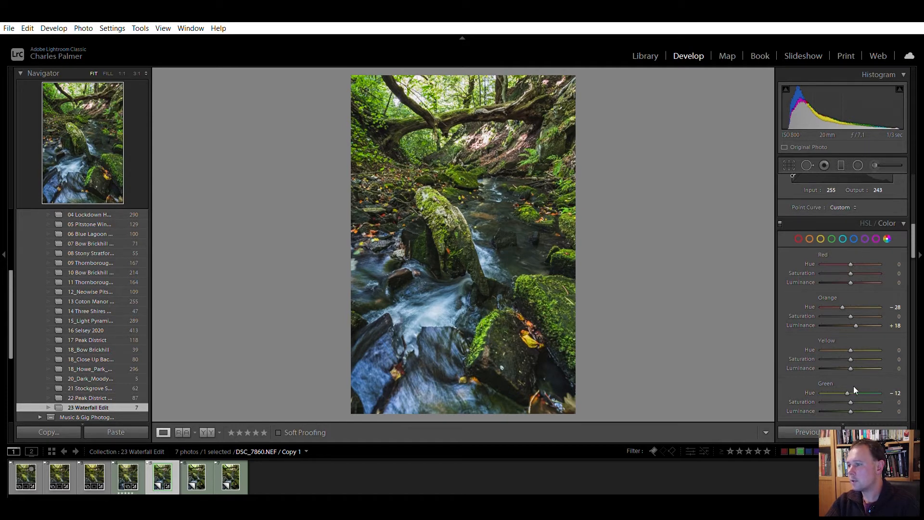
{"action": "left_click", "coordinate": [854, 389]}
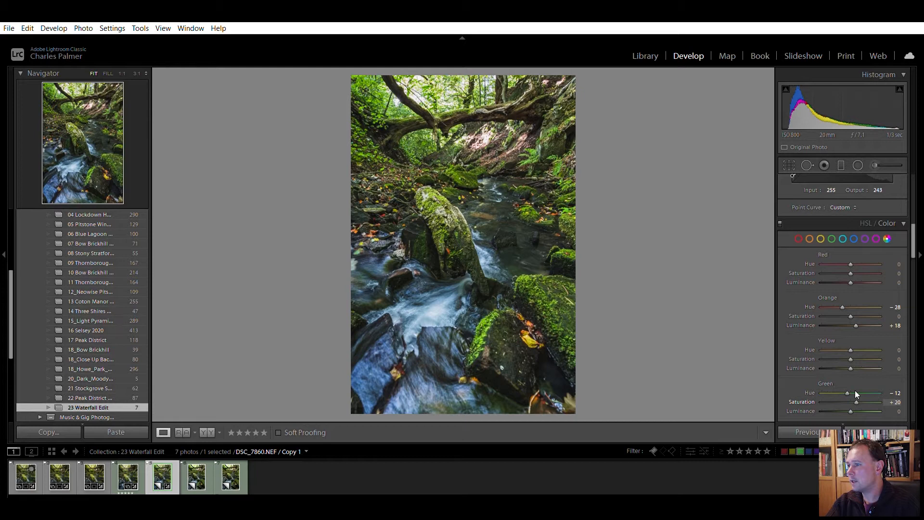
{"action": "left_click_drag", "start_coordinate": [855, 392], "coordinate": [853, 392]}
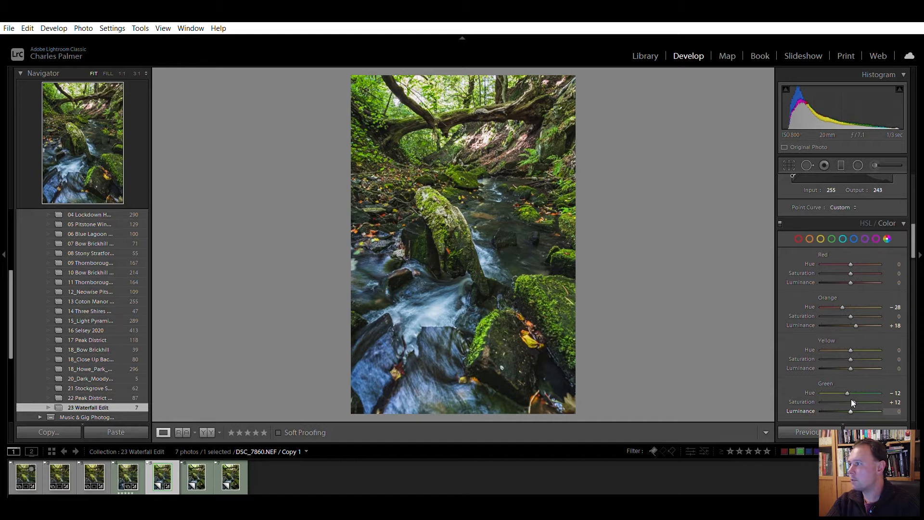
{"action": "left_click_drag", "start_coordinate": [851, 398], "coordinate": [842, 398]}
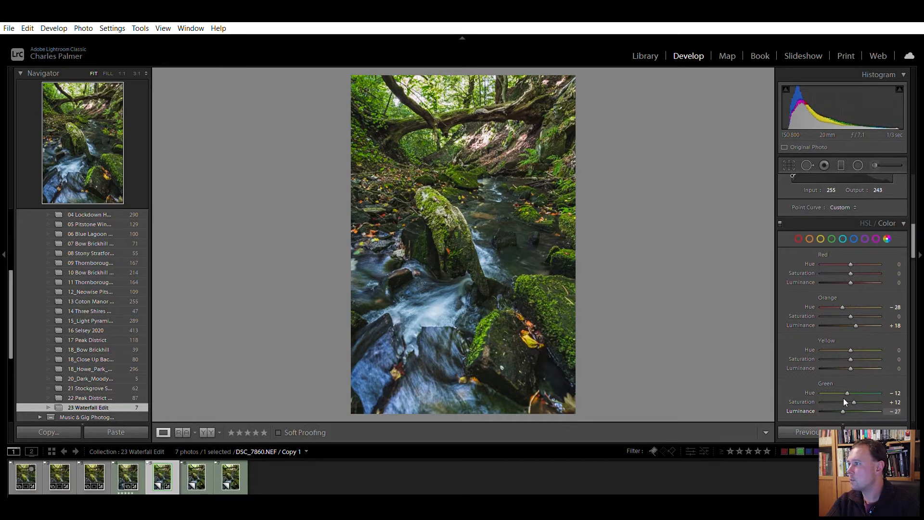
{"action": "left_click_drag", "start_coordinate": [846, 399], "coordinate": [850, 400]}
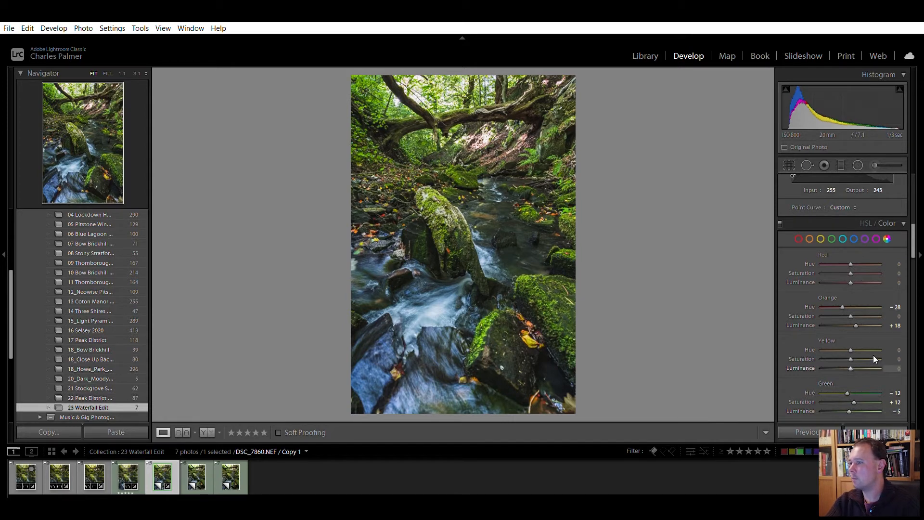
Step: Adjust the Aqua color range to hue +52, saturation +7 and luminance -28
{"action": "scroll", "coordinate": [875, 359], "scroll_direction": "down", "scroll_amount": 3}
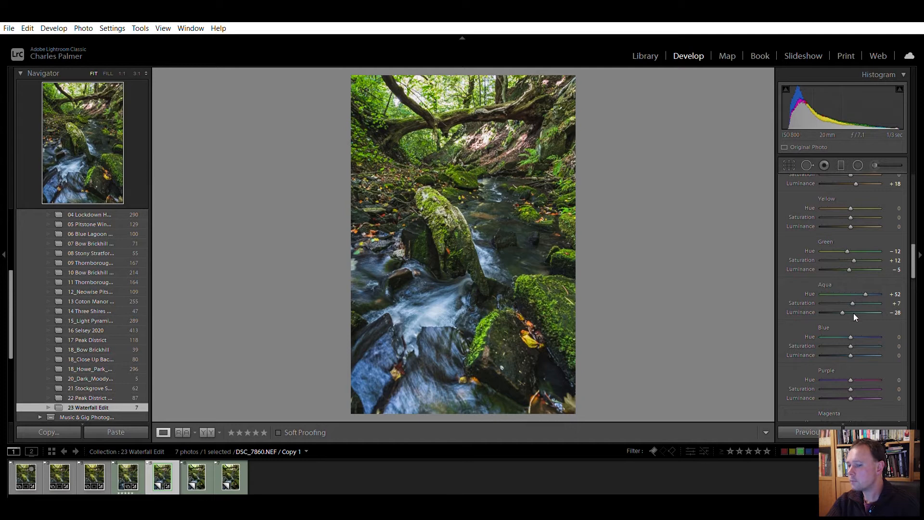
Step: Split-tone the highlights with hue 183 and saturation 5
{"action": "scroll", "coordinate": [862, 311], "scroll_direction": "down", "scroll_amount": 3}
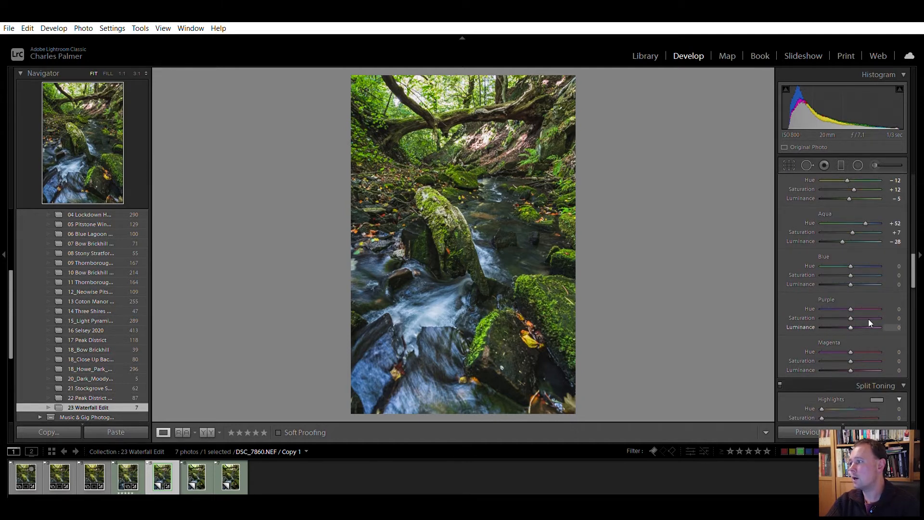
{"action": "scroll", "coordinate": [874, 295], "scroll_direction": "down", "scroll_amount": 3}
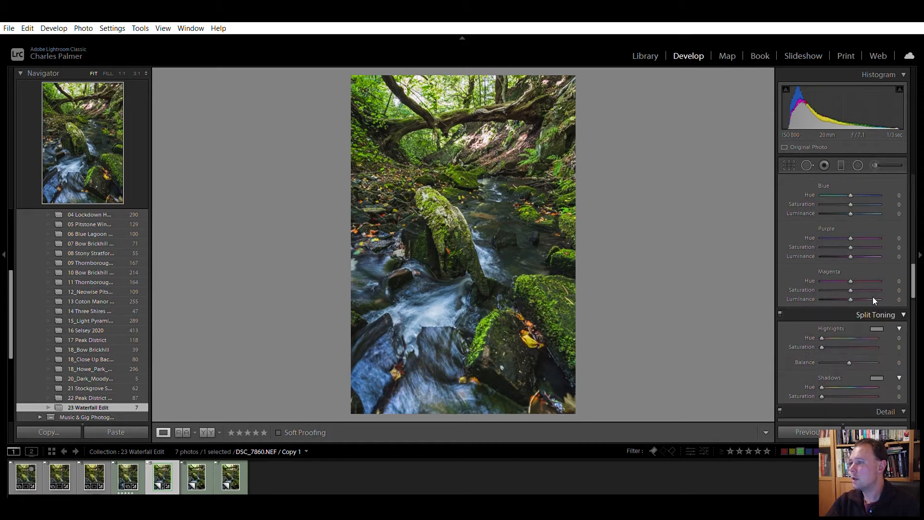
{"action": "scroll", "coordinate": [873, 297], "scroll_direction": "down", "scroll_amount": 3}
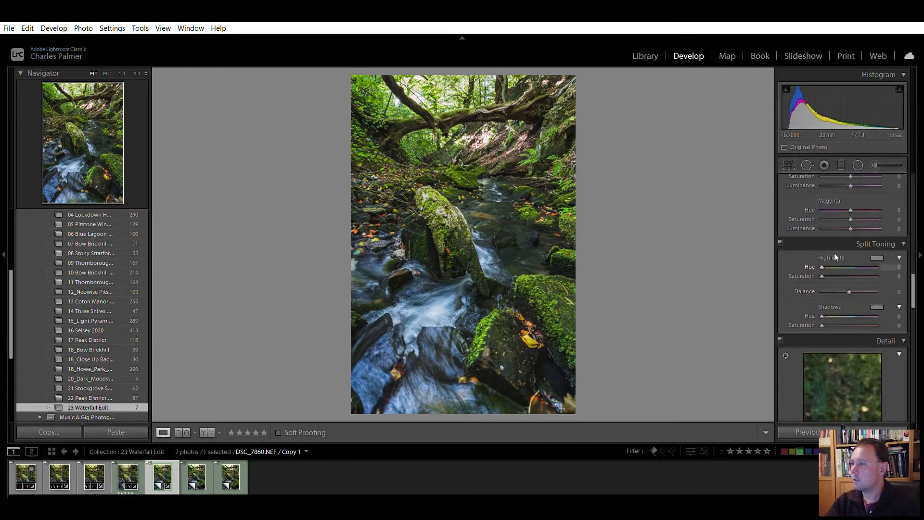
{"action": "mouse_move", "coordinate": [821, 254]}
{"action": "left_mouse_down"}
{"action": "mouse_move", "coordinate": [854, 258]}
{"action": "mouse_move", "coordinate": [822, 266]}
{"action": "left_mouse_up"}
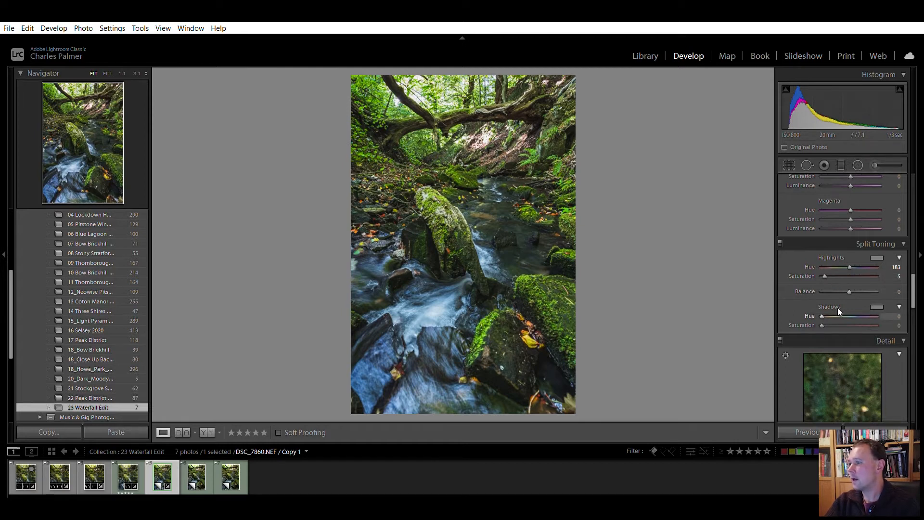
Step: Split-tone the shadows with hue 180 and saturation 5
{"action": "left_click_drag", "start_coordinate": [820, 304], "coordinate": [846, 304]}
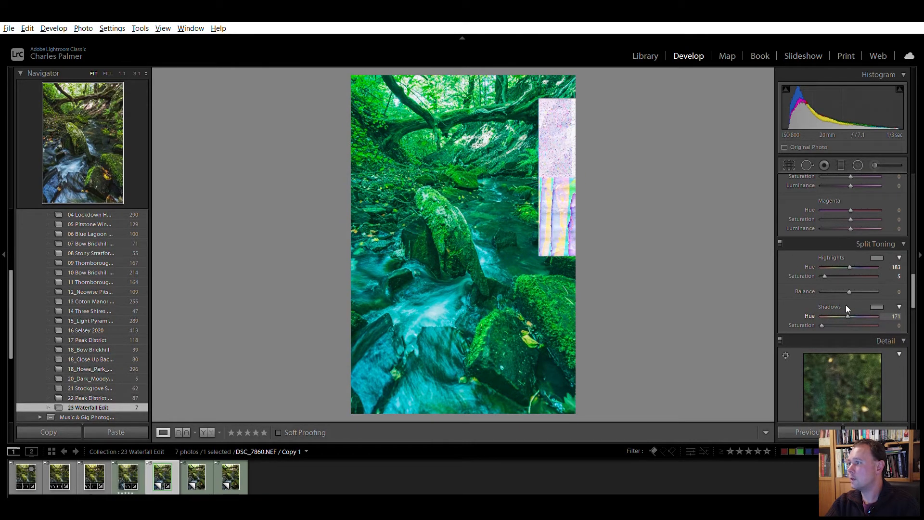
{"action": "left_click_drag", "start_coordinate": [846, 305], "coordinate": [847, 304]}
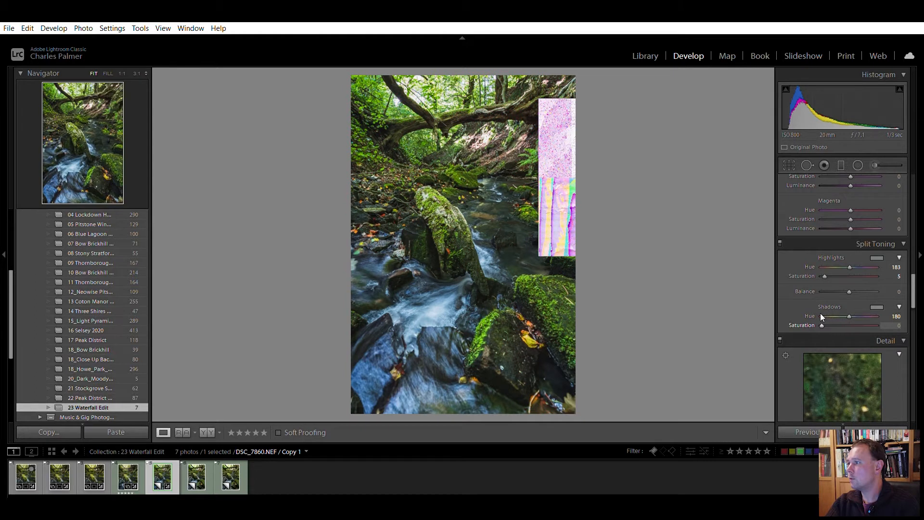
{"action": "left_click_drag", "start_coordinate": [821, 313], "coordinate": [827, 314]}
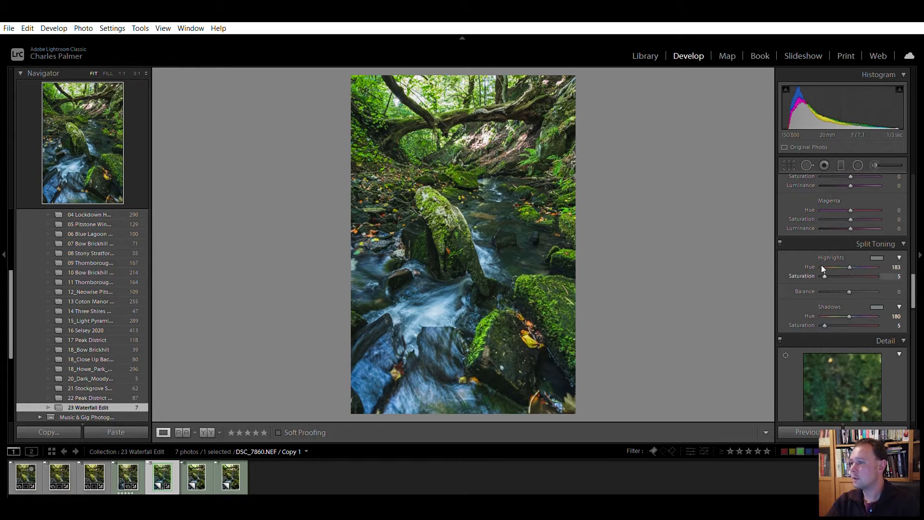
Step: Set the luminance noise reduction to 20
{"action": "scroll", "coordinate": [822, 265], "scroll_direction": "down", "scroll_amount": 3}
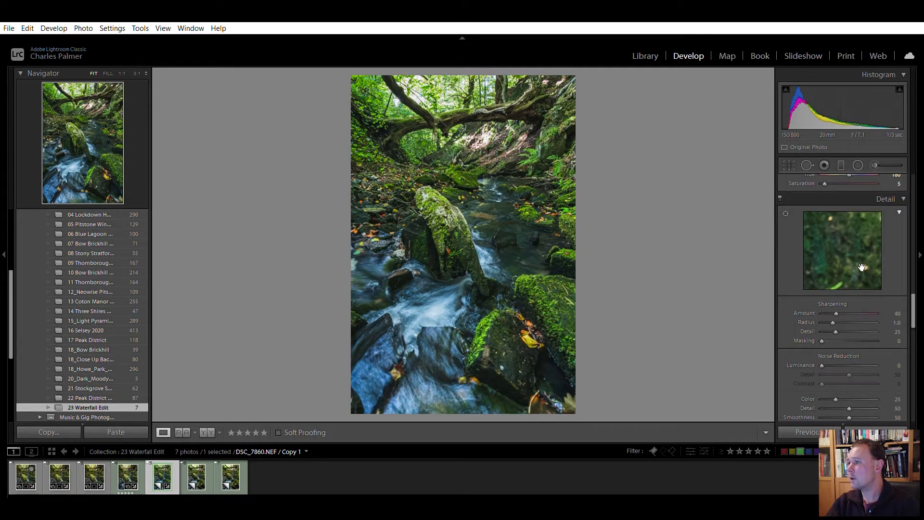
{"action": "scroll", "coordinate": [873, 320], "scroll_direction": "down", "scroll_amount": 2}
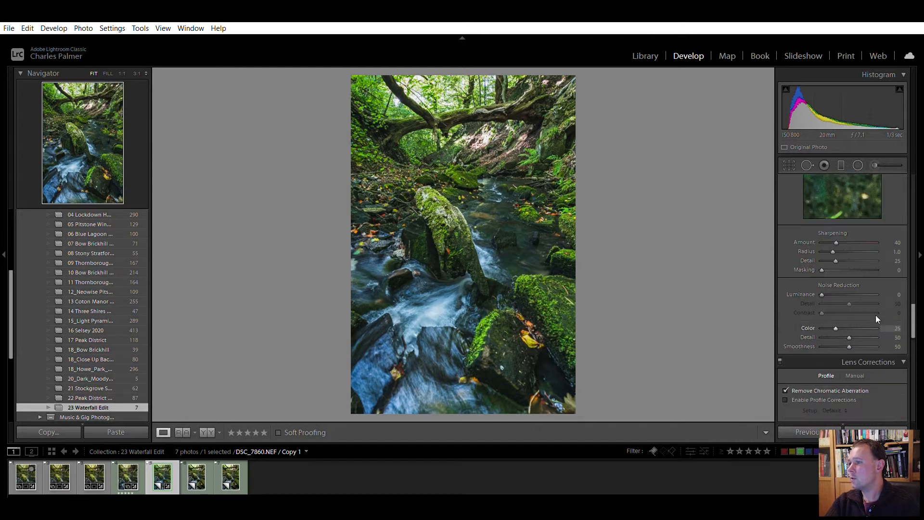
{"action": "left_click_drag", "start_coordinate": [822, 286], "coordinate": [826, 287]}
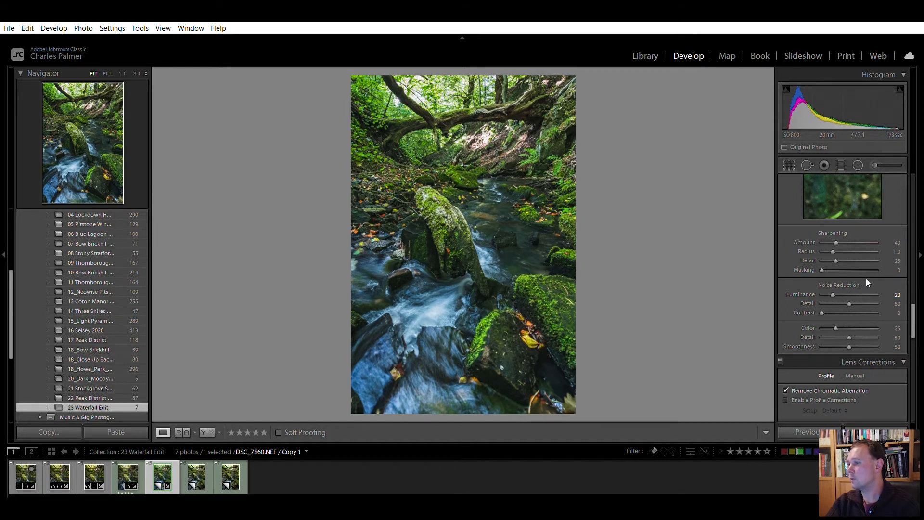
Step: Try a post-crop vignette amount of -14 in Highlight Priority style, and return it to 0
{"action": "scroll", "coordinate": [877, 298], "scroll_direction": "down", "scroll_amount": 3}
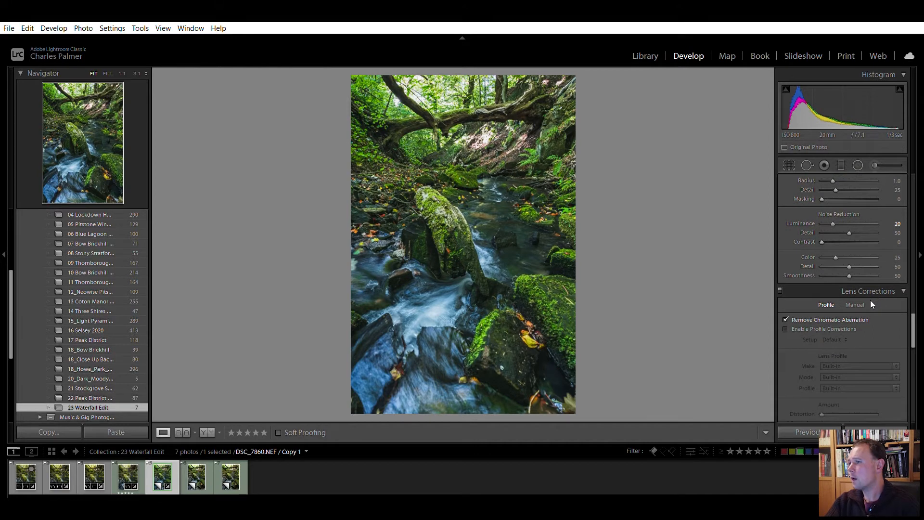
{"action": "scroll", "coordinate": [871, 300], "scroll_direction": "down", "scroll_amount": 3}
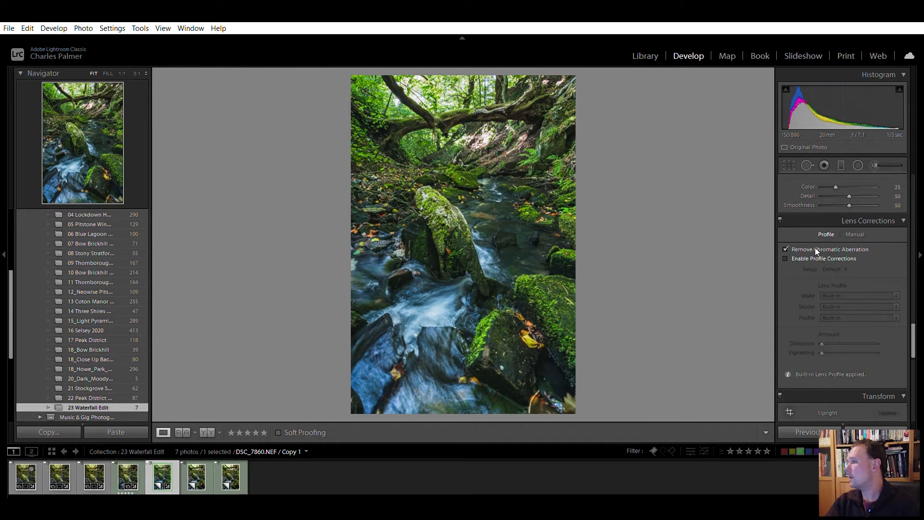
{"action": "scroll", "coordinate": [858, 249], "scroll_direction": "down", "scroll_amount": 3}
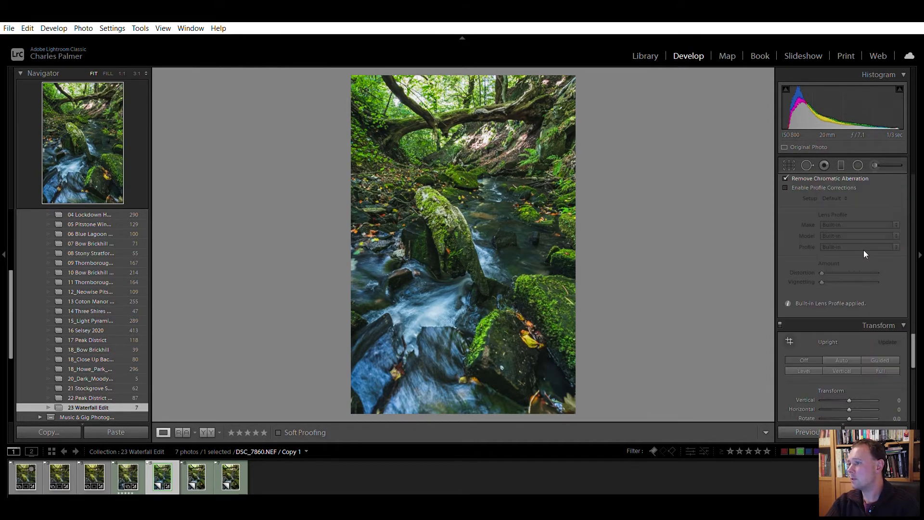
{"action": "scroll", "coordinate": [867, 248], "scroll_direction": "down", "scroll_amount": 9}
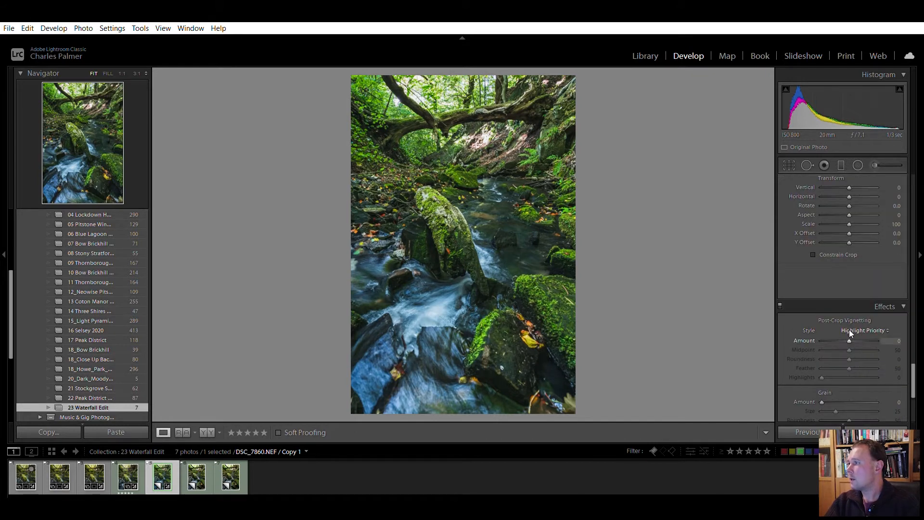
{"action": "left_click_drag", "start_coordinate": [849, 330], "coordinate": [845, 329]}
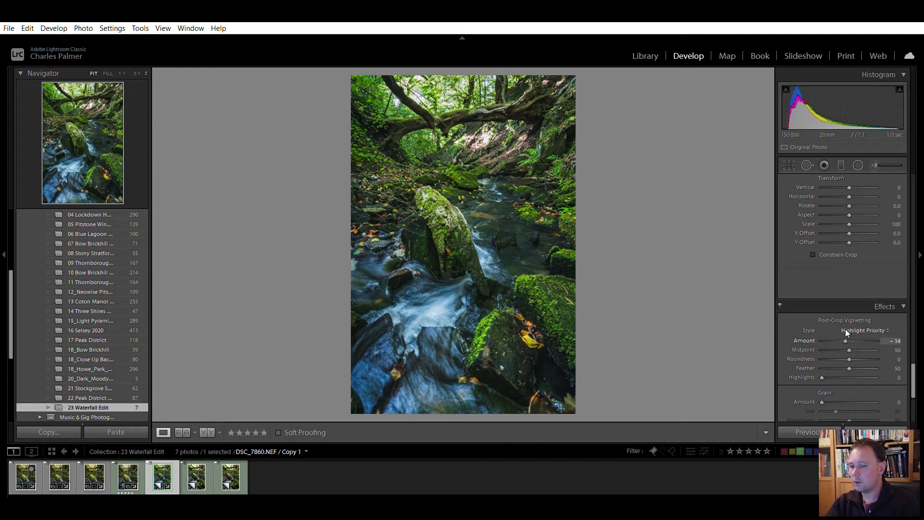
{"action": "left_click_drag", "start_coordinate": [846, 329], "coordinate": [848, 329]}
{"action": "scroll", "coordinate": [875, 314], "scroll_direction": "down", "scroll_amount": 3}
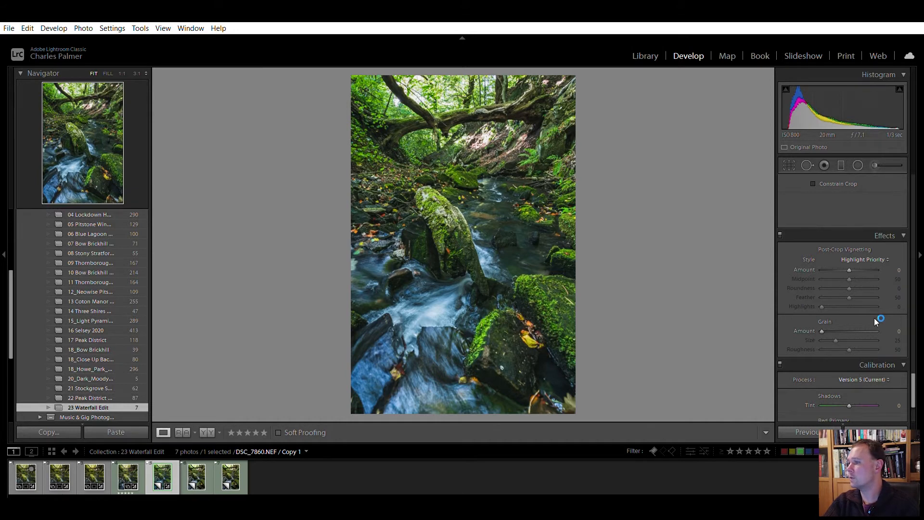
{"action": "scroll", "coordinate": [871, 314], "scroll_direction": "down", "scroll_amount": 3}
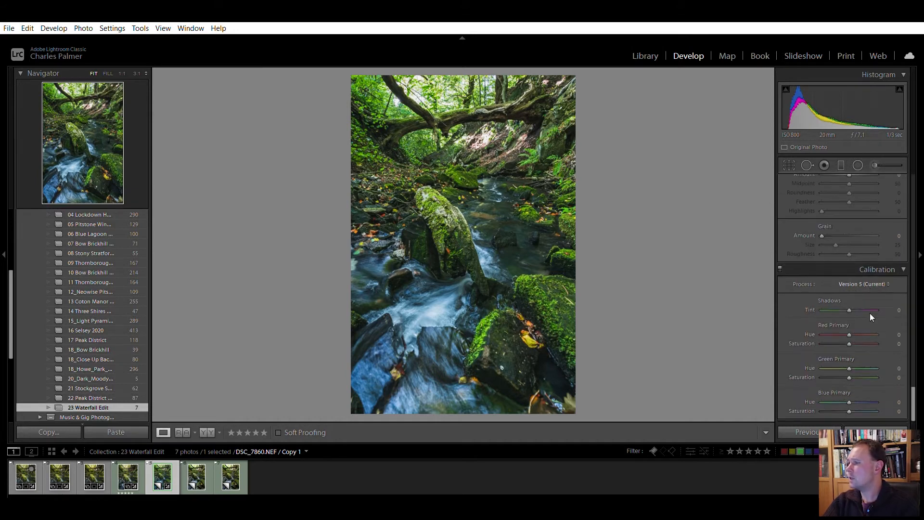
Step: Draw a diagonal graduated filter over the photo's upper-left corner and set its exposure to -0.25
{"action": "scroll", "coordinate": [869, 316], "scroll_direction": "up", "scroll_amount": 15}
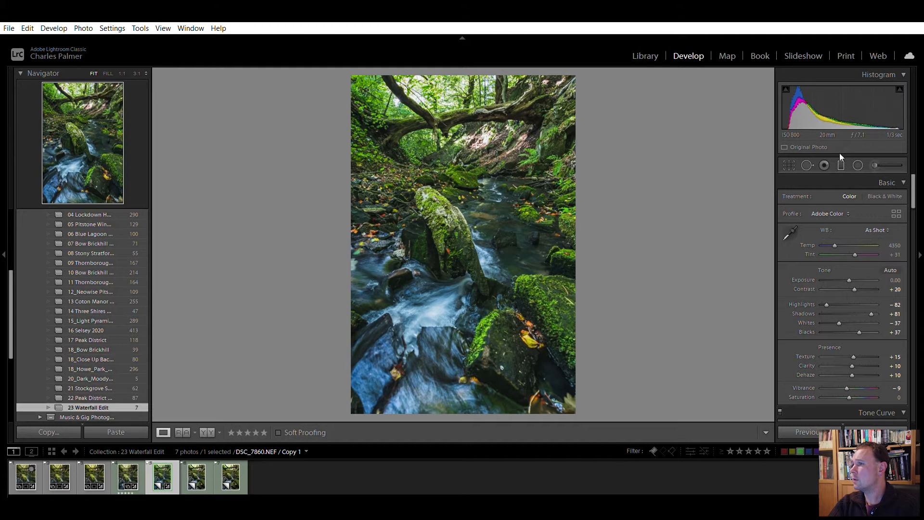
{"action": "key", "text": "m"}
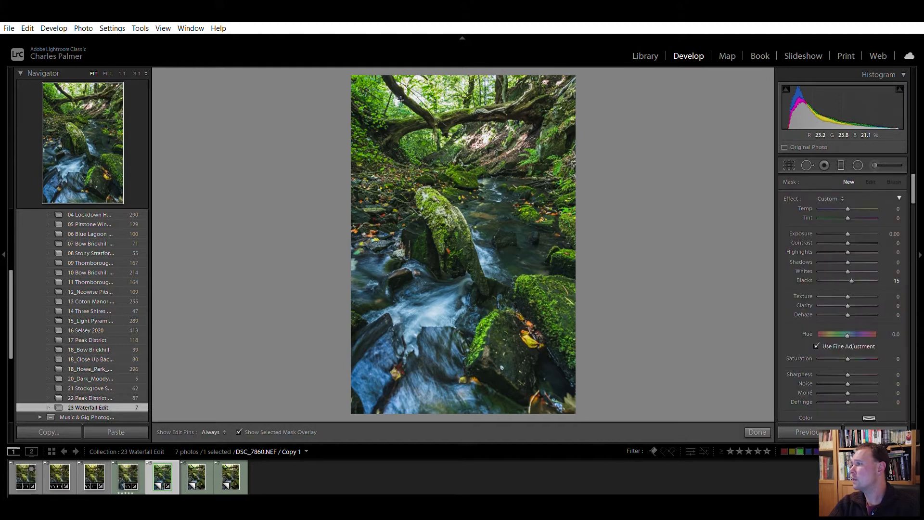
{"action": "left_click_drag", "start_coordinate": [391, 93], "coordinate": [431, 177]}
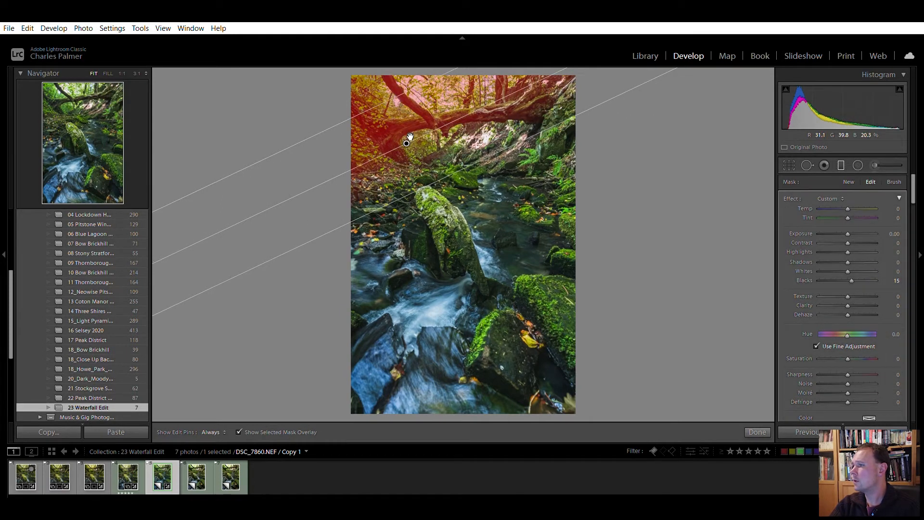
{"action": "left_click_drag", "start_coordinate": [848, 233], "coordinate": [842, 221]}
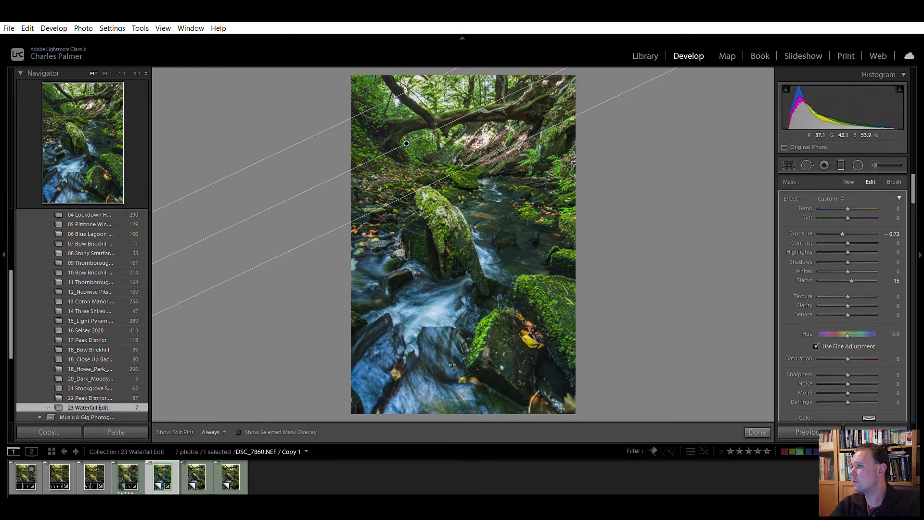
{"action": "mouse_move", "coordinate": [843, 221]}
{"action": "left_mouse_down"}
{"action": "mouse_move", "coordinate": [833, 224]}
{"action": "mouse_move", "coordinate": [846, 224]}
{"action": "left_mouse_up"}
{"action": "left_click", "coordinate": [892, 233]}
{"action": "type", "text": "-.25"}
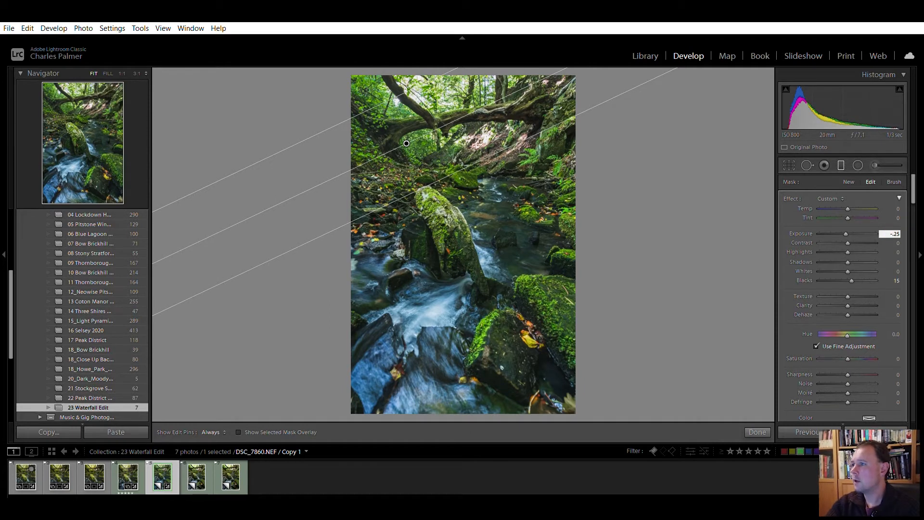
{"action": "key", "text": "Return"}
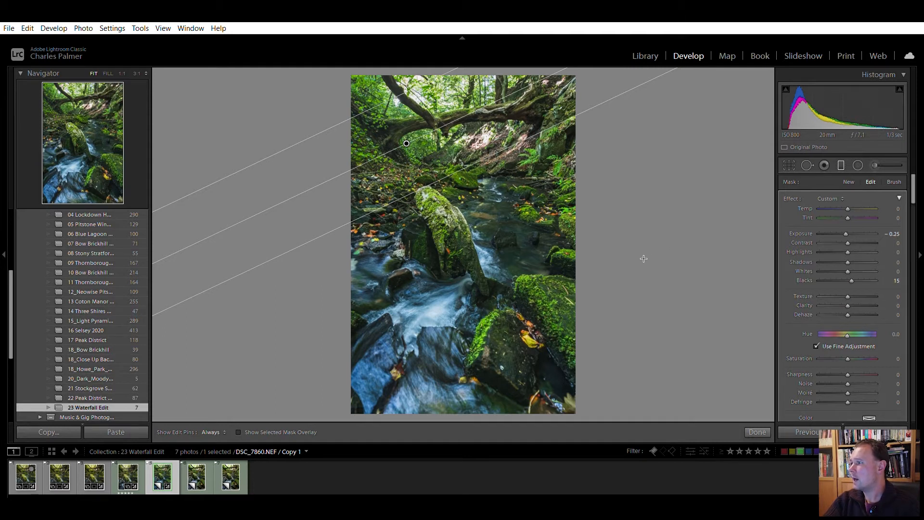
Step: Add a diagonal graduated filter from the photo's lower-right corner with exposure -0.80, and shift it slightly towards that corner
{"action": "left_click_drag", "start_coordinate": [515, 319], "coordinate": [471, 240]}
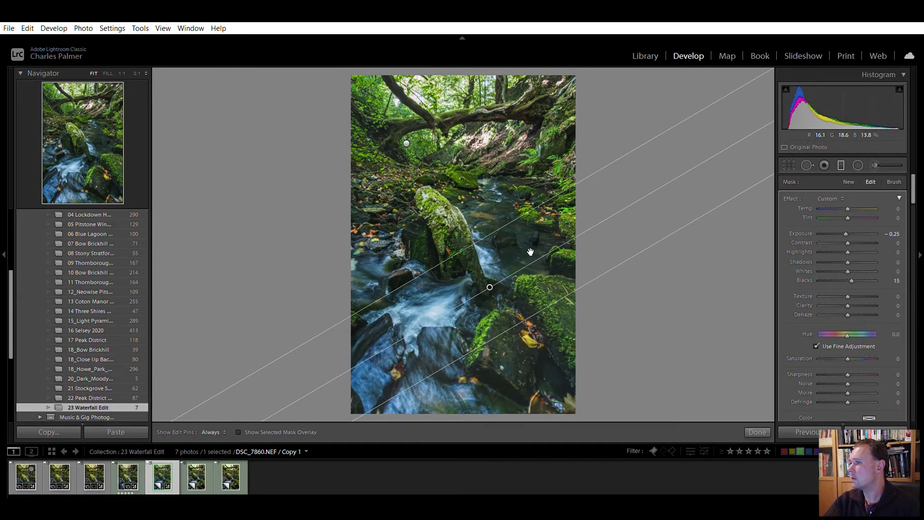
{"action": "left_click_drag", "start_coordinate": [846, 221], "coordinate": [843, 223]}
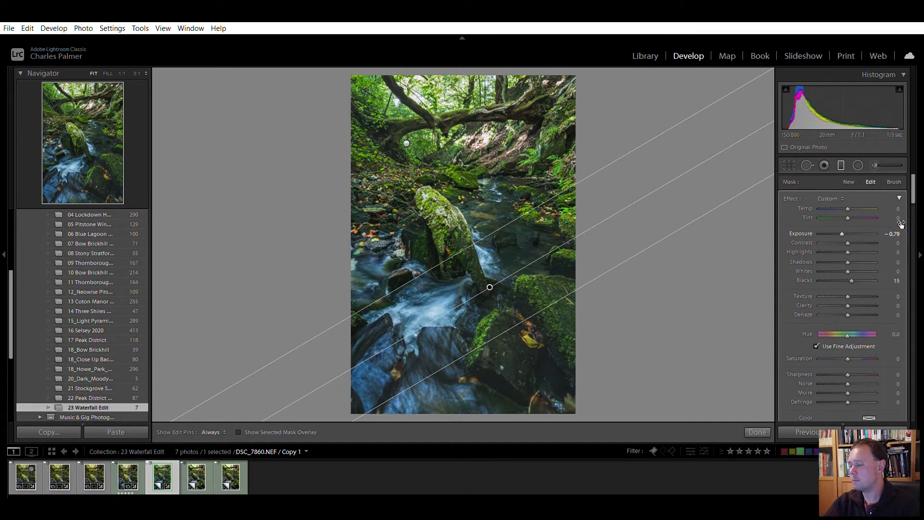
{"action": "left_click", "coordinate": [894, 234]}
{"action": "type", "text": "-.8"}
{"action": "key", "text": "Return"}
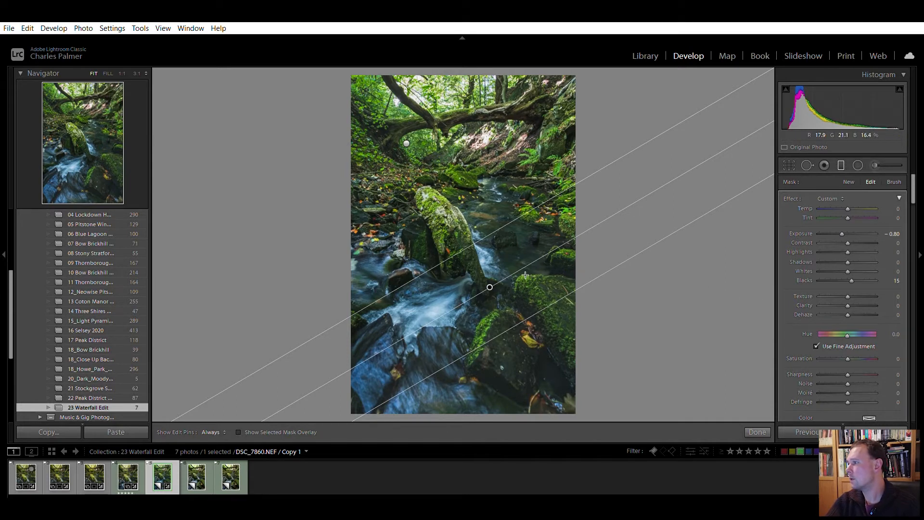
{"action": "left_click_drag", "start_coordinate": [469, 246], "coordinate": [476, 256]}
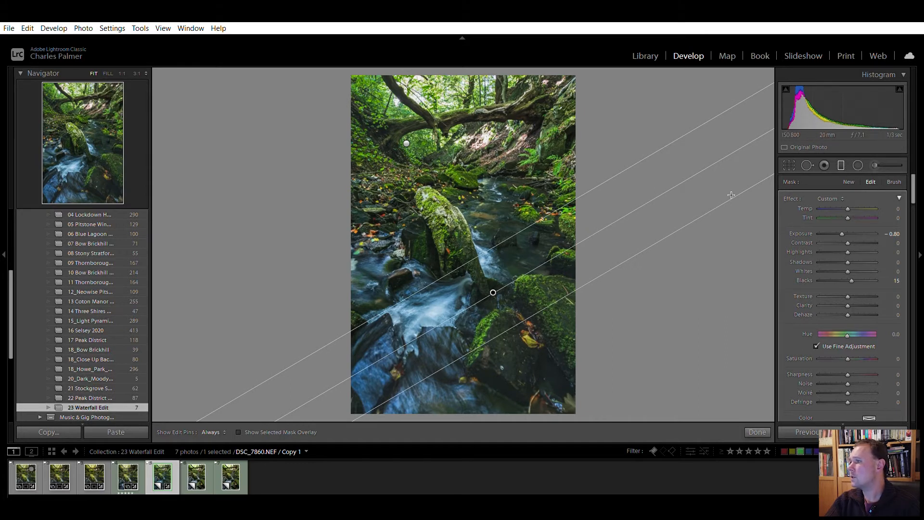
Step: Cycle through the crop guides to the diagonal triangle overlay and crop a strip off the photo's bottom edge, keeping the full width
{"action": "key", "text": "r"}
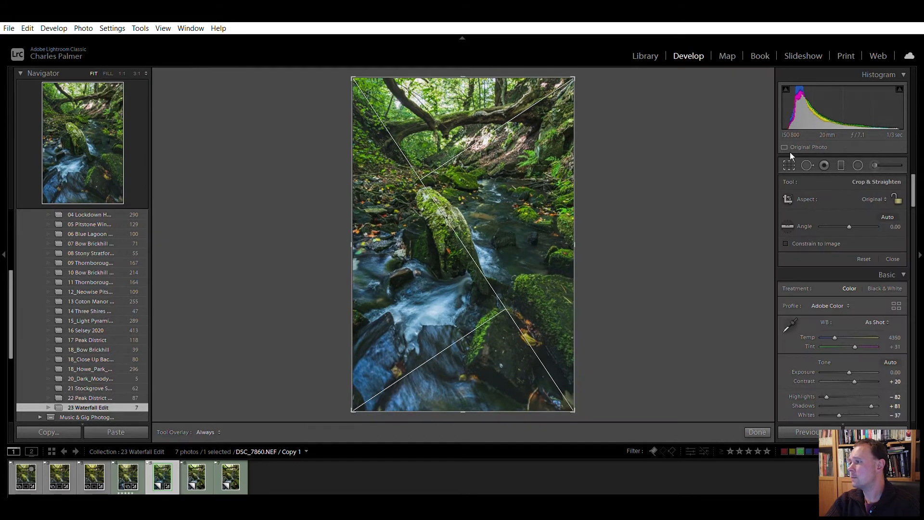
{"action": "key", "text": "o"}
{"action": "key", "text": "o"}
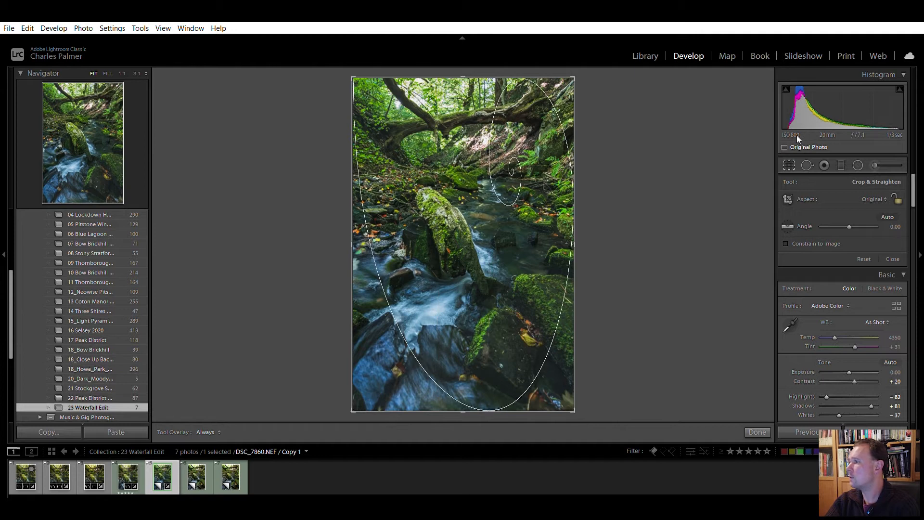
{"action": "key", "text": "o"}
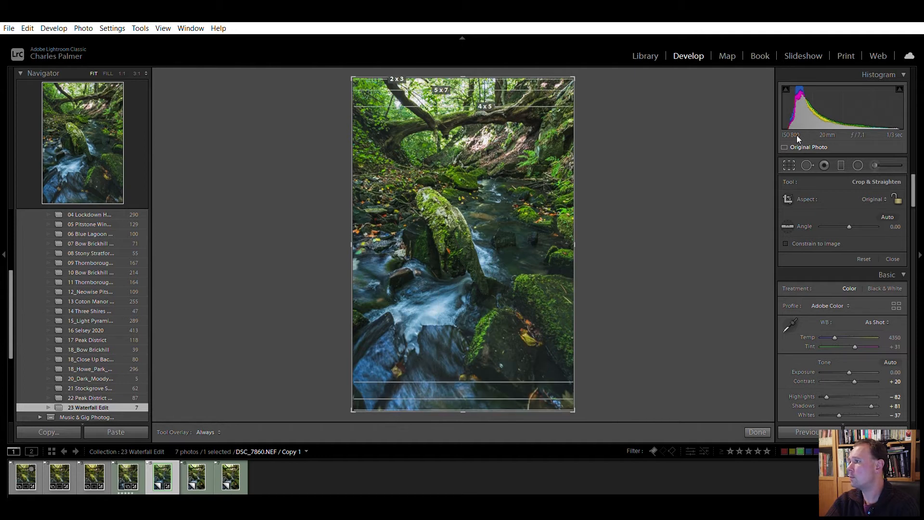
{"action": "key", "text": "o"}
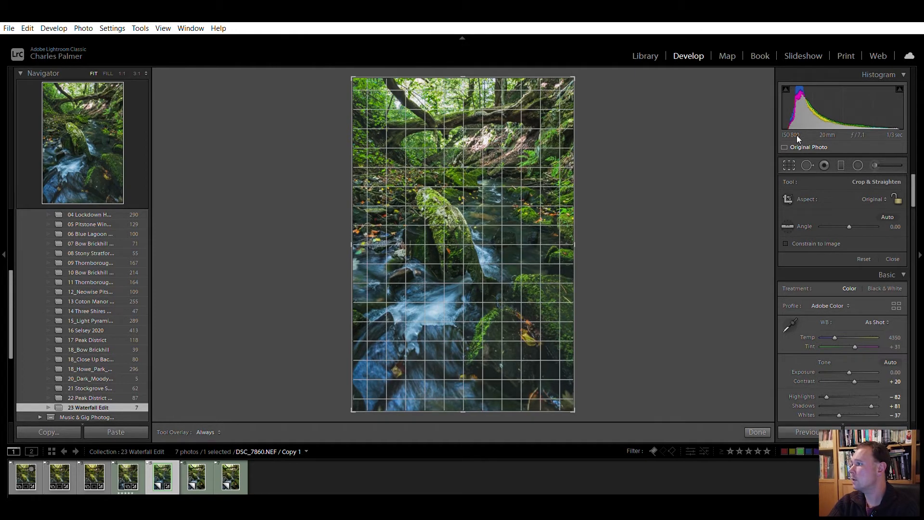
{"action": "key", "text": "o"}
{"action": "key", "text": "o"}
{"action": "key", "text": "o"}
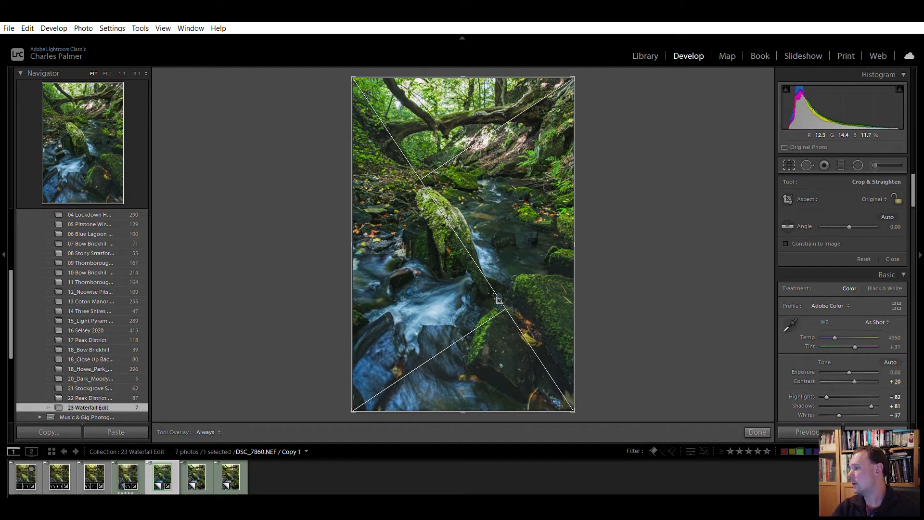
{"action": "left_click_drag", "start_coordinate": [464, 410], "coordinate": [463, 382]}
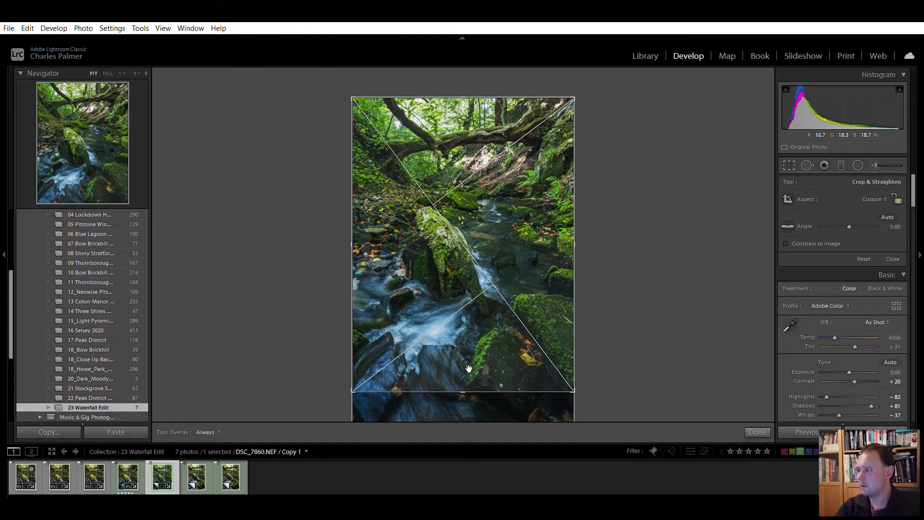
{"action": "key", "text": "Return"}
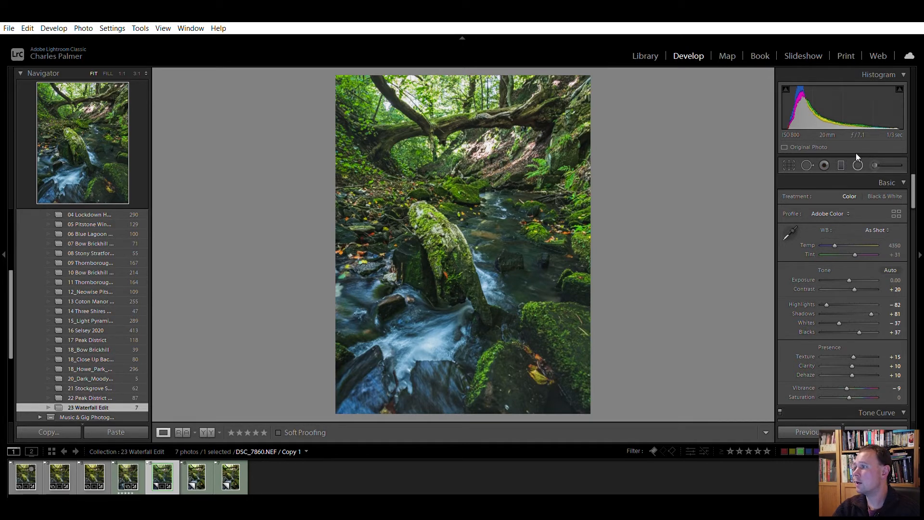
Step: Place a narrow radial filter over the mossy central rock, rotated to follow its slant
{"action": "key", "text": "shift+m"}
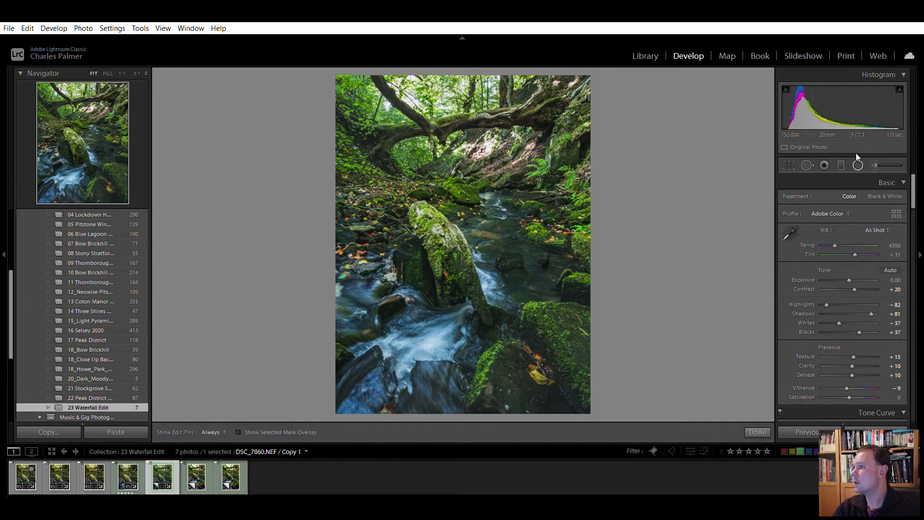
{"action": "left_click_drag", "start_coordinate": [448, 226], "coordinate": [467, 283]}
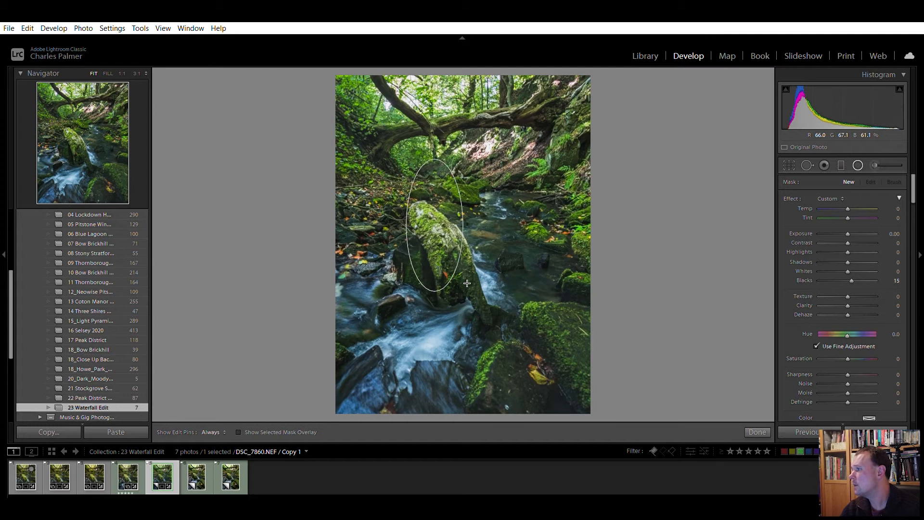
{"action": "left_click_drag", "start_coordinate": [476, 216], "coordinate": [452, 240]}
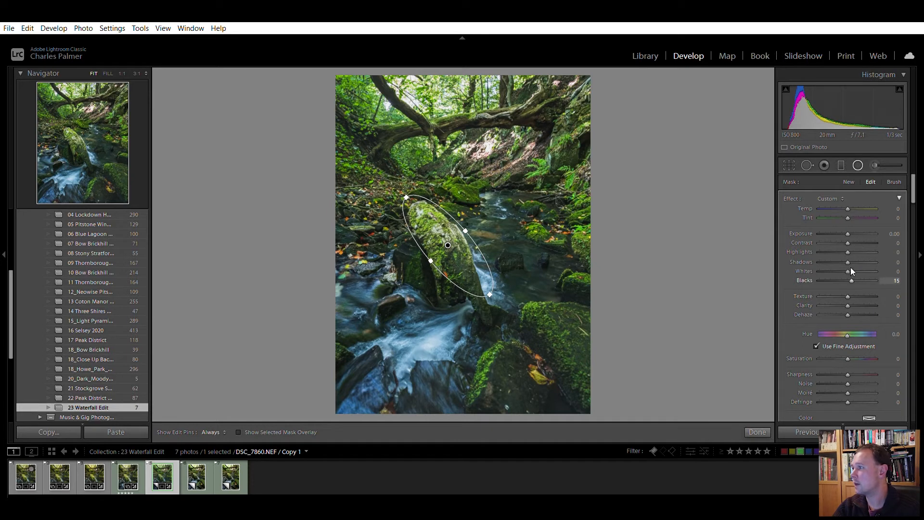
Step: Set the rock's radial filter to exposure 0.65, highlights -20, shadows -26 and whites 3, with blacks at neutral
{"action": "left_click_drag", "start_coordinate": [846, 271], "coordinate": [843, 272]}
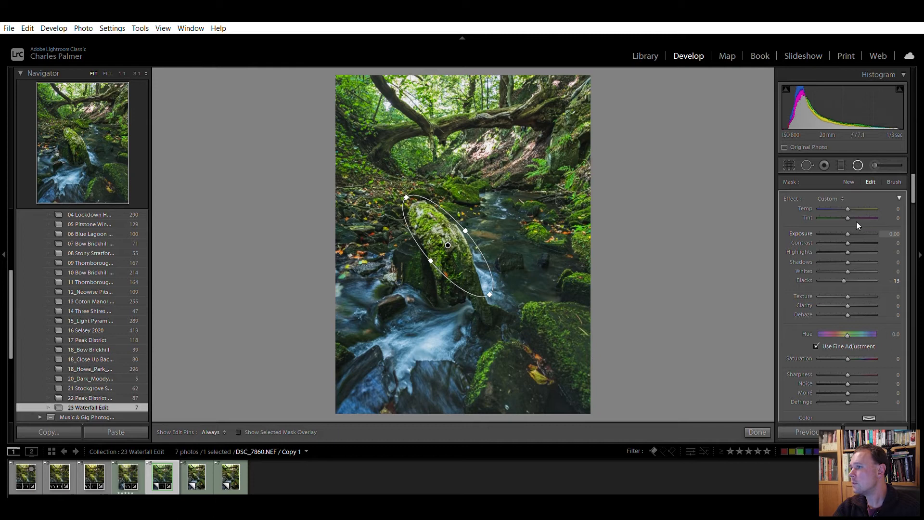
{"action": "left_click_drag", "start_coordinate": [847, 221], "coordinate": [851, 220]}
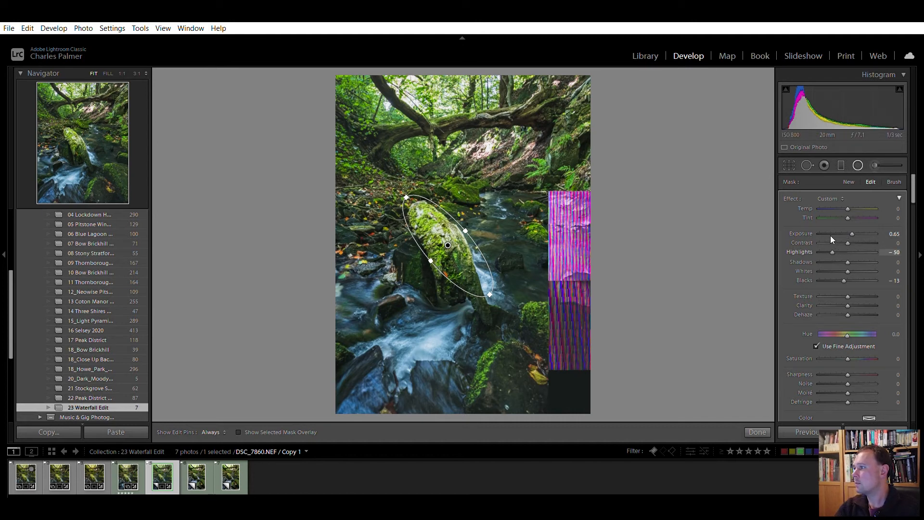
{"action": "left_click_drag", "start_coordinate": [830, 235], "coordinate": [837, 236]}
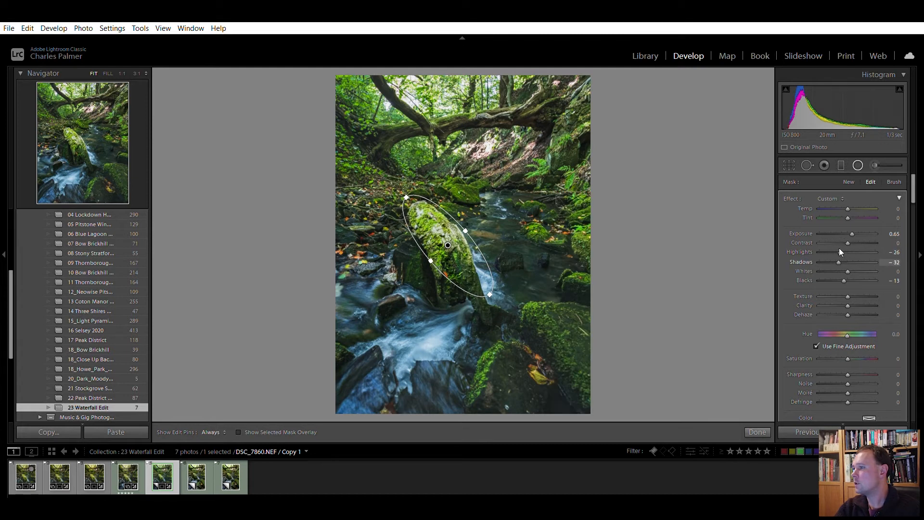
{"action": "mouse_move", "coordinate": [837, 262]}
{"action": "left_mouse_down"}
{"action": "mouse_move", "coordinate": [842, 252]}
{"action": "mouse_move", "coordinate": [852, 261]}
{"action": "mouse_move", "coordinate": [834, 268]}
{"action": "mouse_move", "coordinate": [847, 267]}
{"action": "left_mouse_up"}
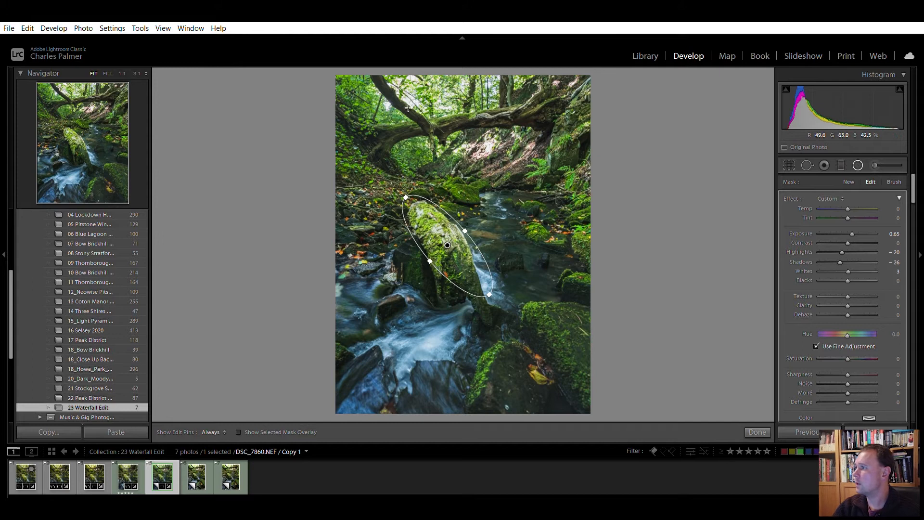
Step: Place a large radial filter over the tree canopy at the photo's upper left and tilt it along the fallen branch
{"action": "left_click_drag", "start_coordinate": [379, 92], "coordinate": [501, 155]}
{"action": "left_click_drag", "start_coordinate": [386, 85], "coordinate": [427, 110]}
{"action": "left_click_drag", "start_coordinate": [555, 104], "coordinate": [554, 72]}
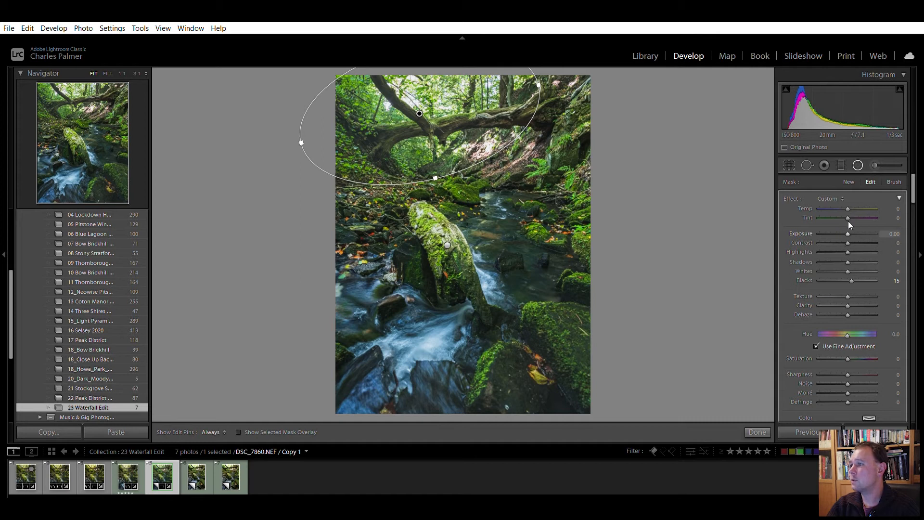
Step: Set the tree canopy's radial filter to exposure -0.65 and finish the radial filter adjustments
{"action": "left_click_drag", "start_coordinate": [848, 222], "coordinate": [843, 223]}
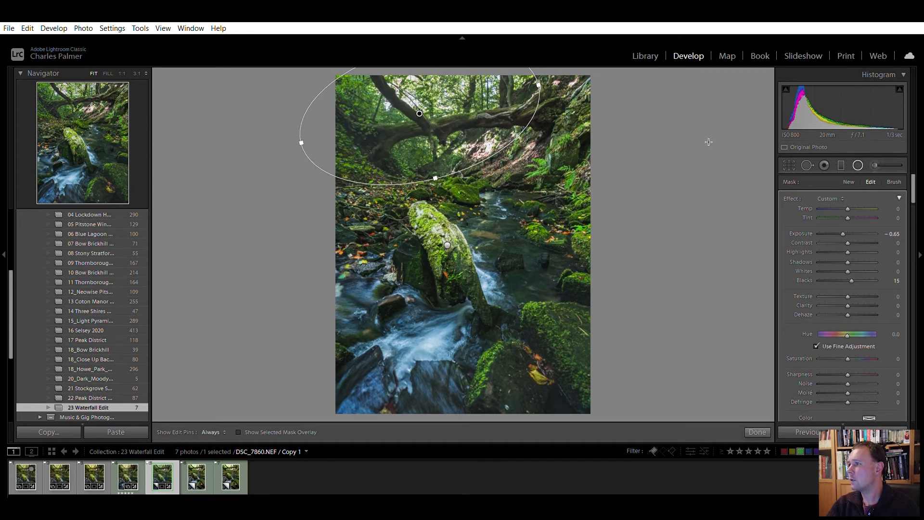
{"action": "left_click", "coordinate": [858, 165]}
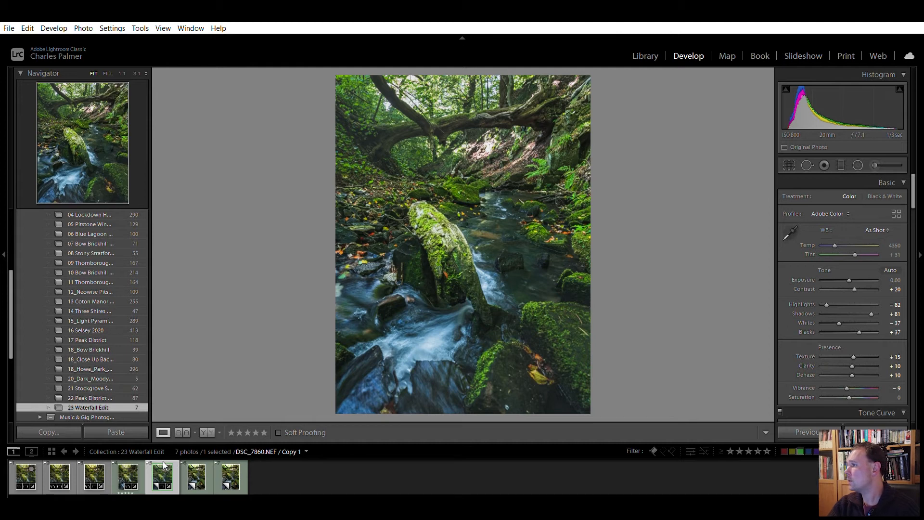
Step: Examine the sharp areas of DSC_7860, DSC_7861 and DSC_7862 at full size, from the canopy to the central rock and foreground moss
{"action": "left_click", "coordinate": [444, 115]}
{"action": "left_click", "coordinate": [446, 113]}
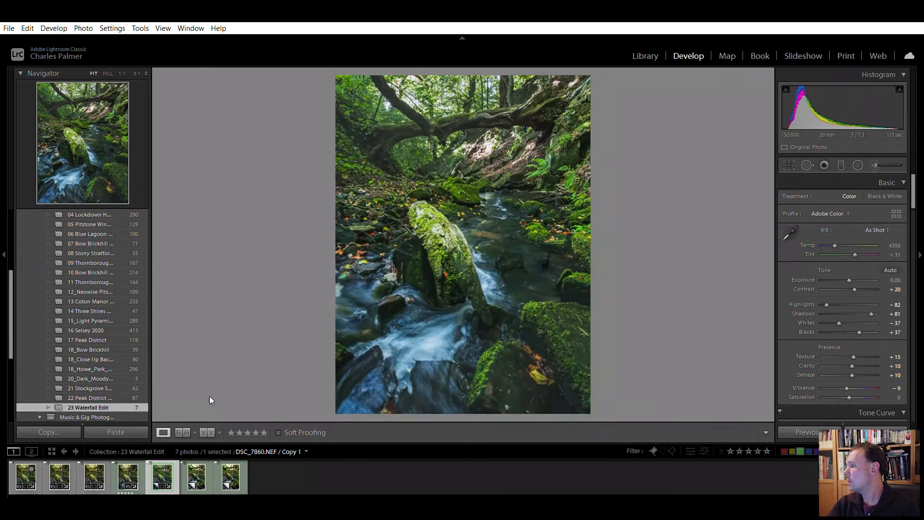
{"action": "left_click", "coordinate": [193, 463]}
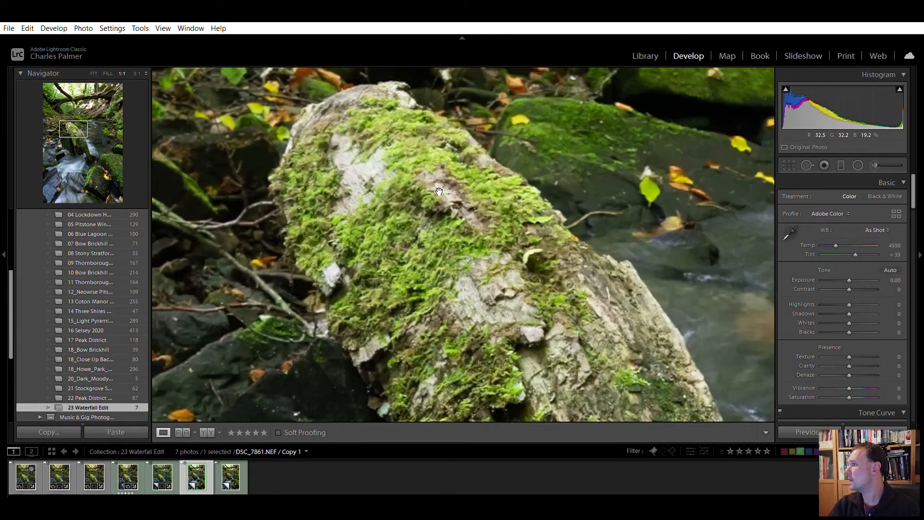
{"action": "left_click", "coordinate": [427, 200]}
{"action": "left_click", "coordinate": [444, 192]}
{"action": "left_click", "coordinate": [224, 468]}
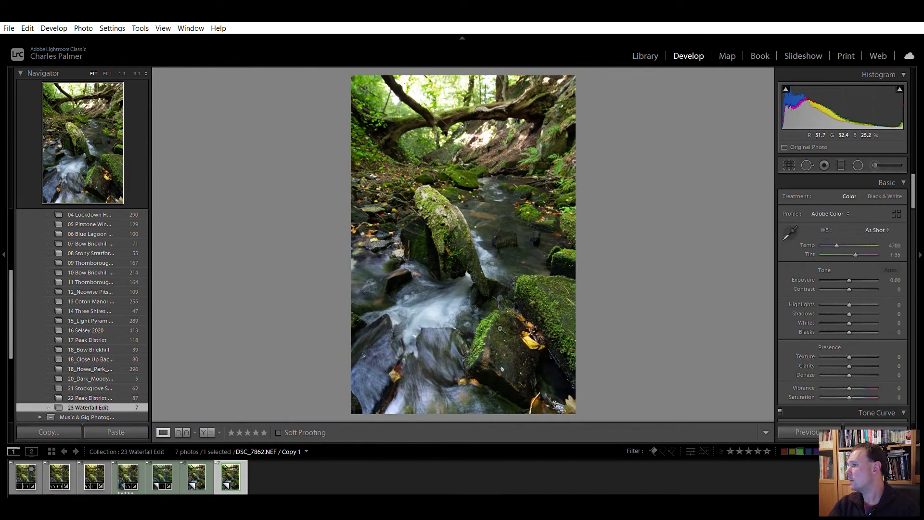
{"action": "left_click", "coordinate": [550, 306]}
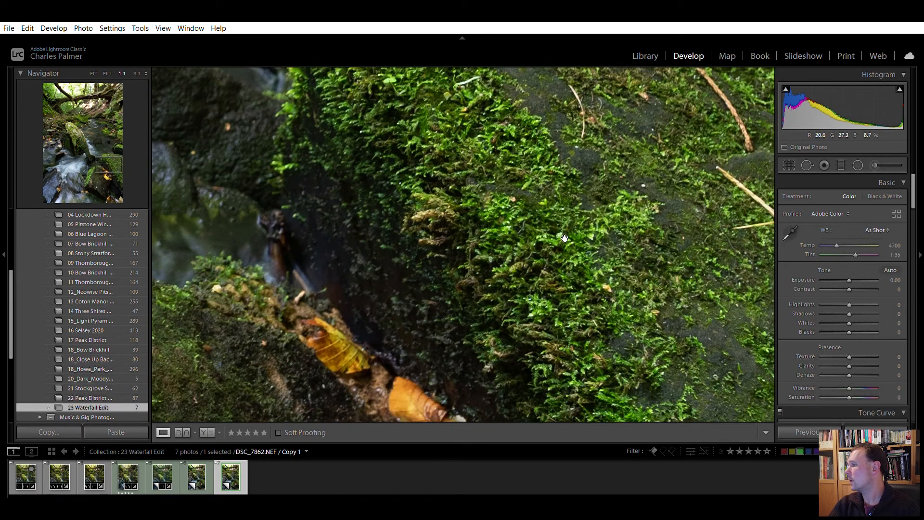
{"action": "left_click", "coordinate": [564, 237]}
{"action": "left_click", "coordinate": [197, 476]}
Step: Copy the develop settings of DSC_7860 and apply them to DSC_7861 and DSC_7862
{"action": "left_click", "coordinate": [158, 466]}
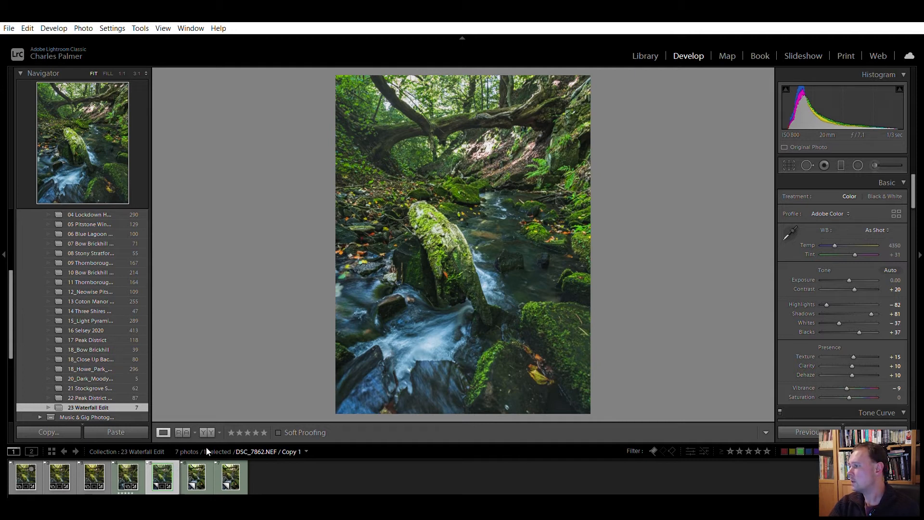
{"action": "left_click", "coordinate": [196, 469]}
{"action": "key", "text": "ctrl+shift+v"}
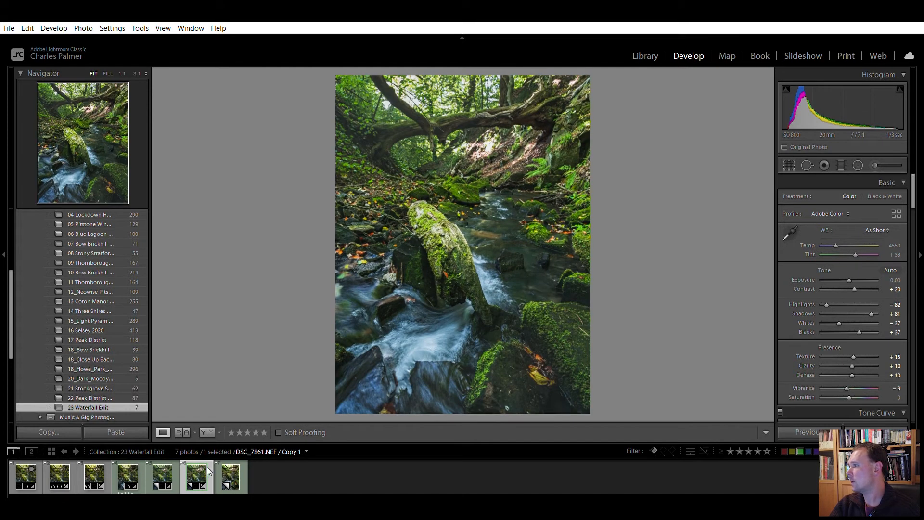
{"action": "left_click", "coordinate": [223, 464]}
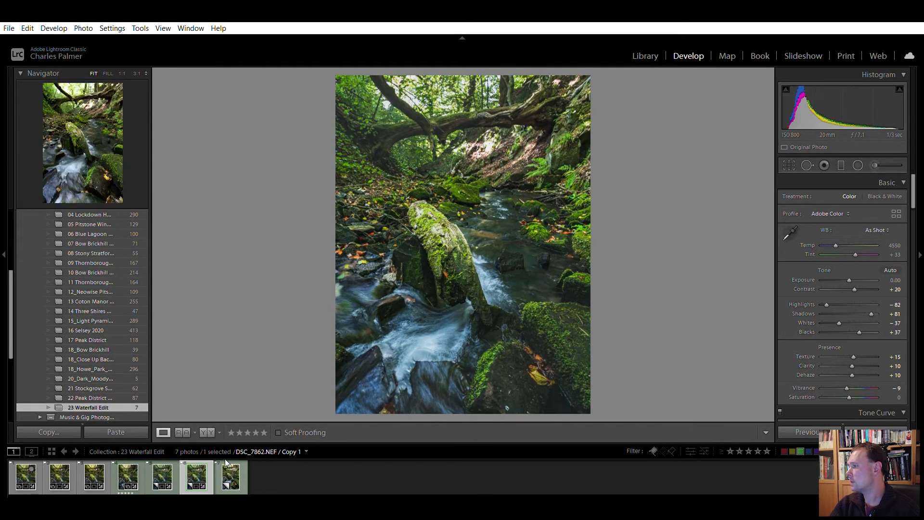
{"action": "key", "text": "ctrl+shift+v"}
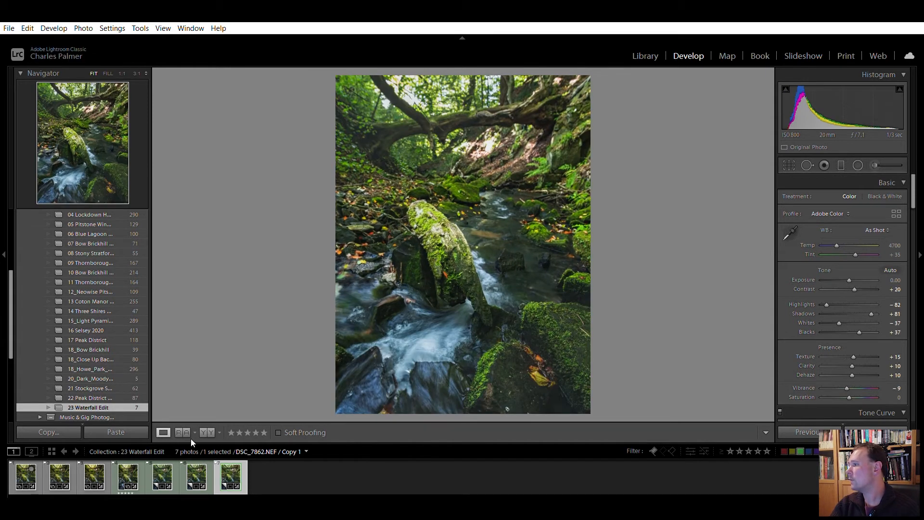
Step: Select DSC_7860, DSC_7861 and DSC_7862 together and open them as layers in one Photoshop document
{"action": "left_click", "coordinate": [162, 473]}
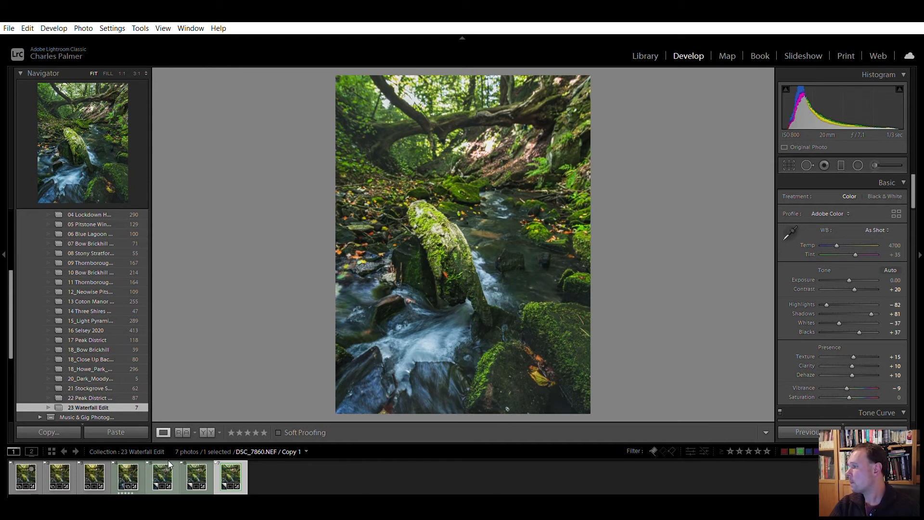
{"action": "left_click", "coordinate": [157, 465]}
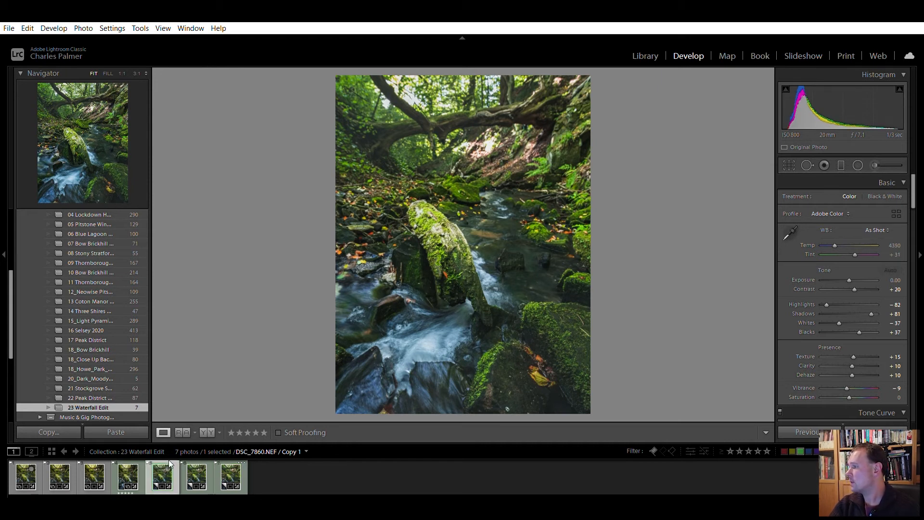
{"action": "left_click", "coordinate": [193, 466], "text": "ctrl"}
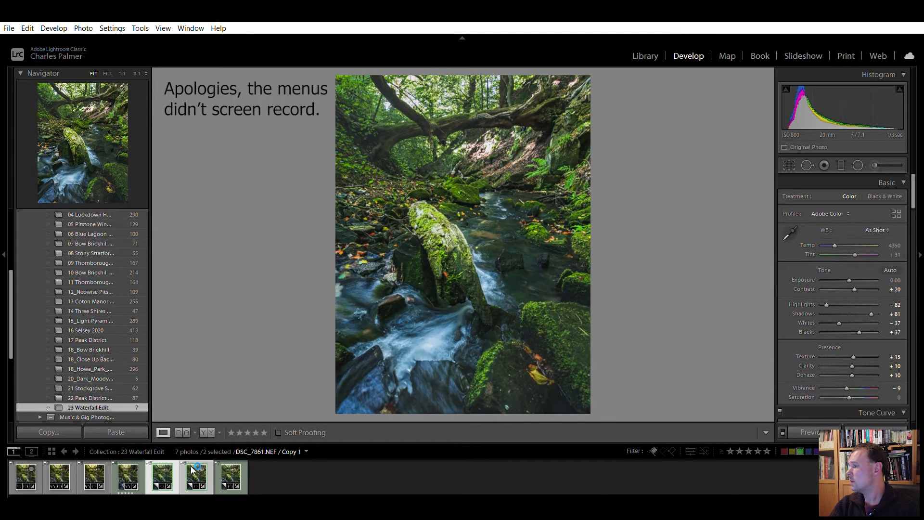
{"action": "left_click", "coordinate": [225, 466], "text": "ctrl"}
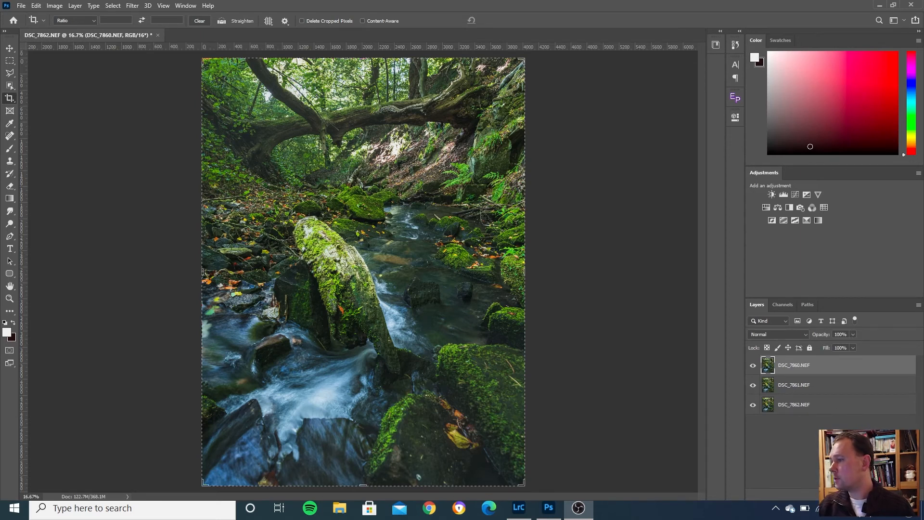
Step: Compare the layers by hiding and restoring the upper two, and auto-align all three layers
{"action": "left_click", "coordinate": [753, 365]}
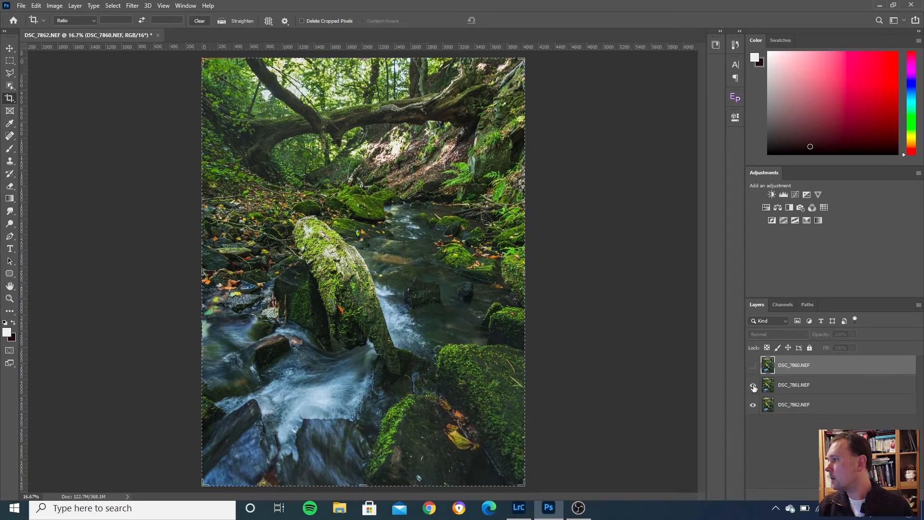
{"action": "left_click", "coordinate": [753, 386]}
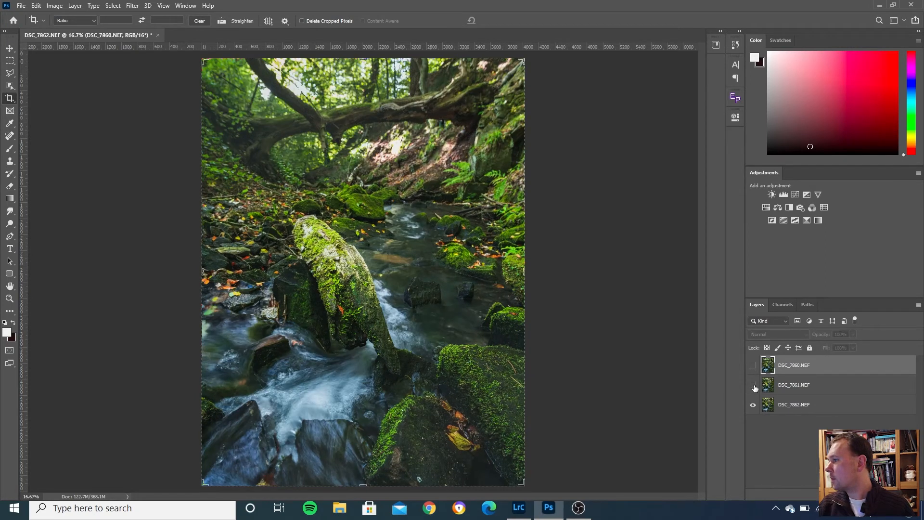
{"action": "left_click", "coordinate": [754, 386]}
{"action": "left_click", "coordinate": [753, 366]}
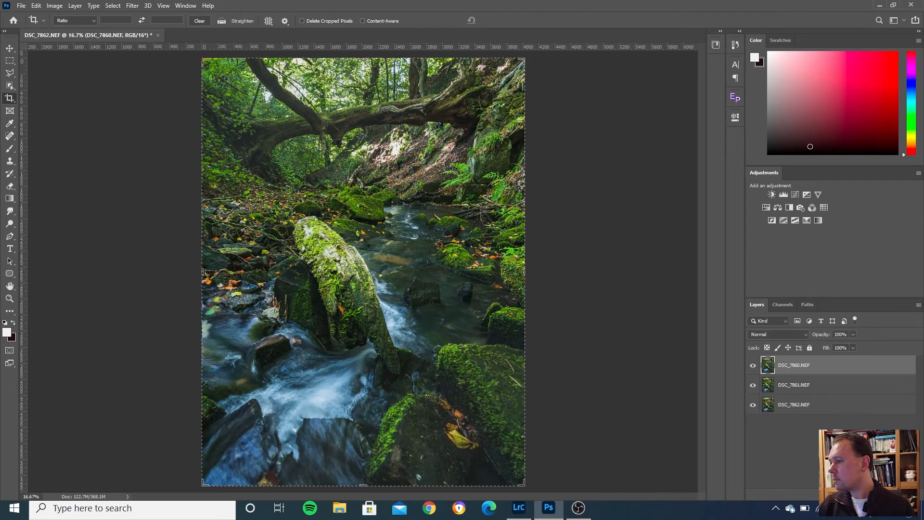
{"action": "left_click", "coordinate": [826, 388], "text": "shift"}
{"action": "left_click", "coordinate": [834, 408], "text": "shift"}
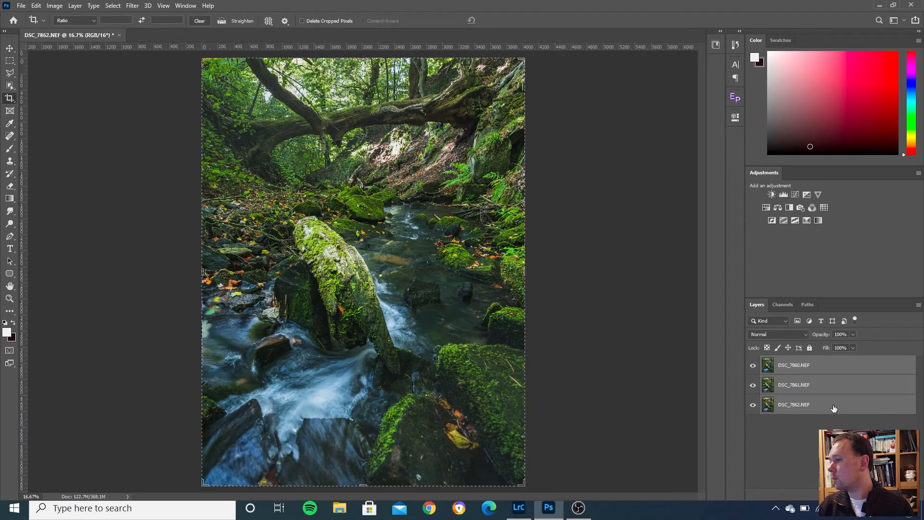
{"action": "left_click", "coordinate": [39, 7]}
{"action": "left_click", "coordinate": [66, 223]}
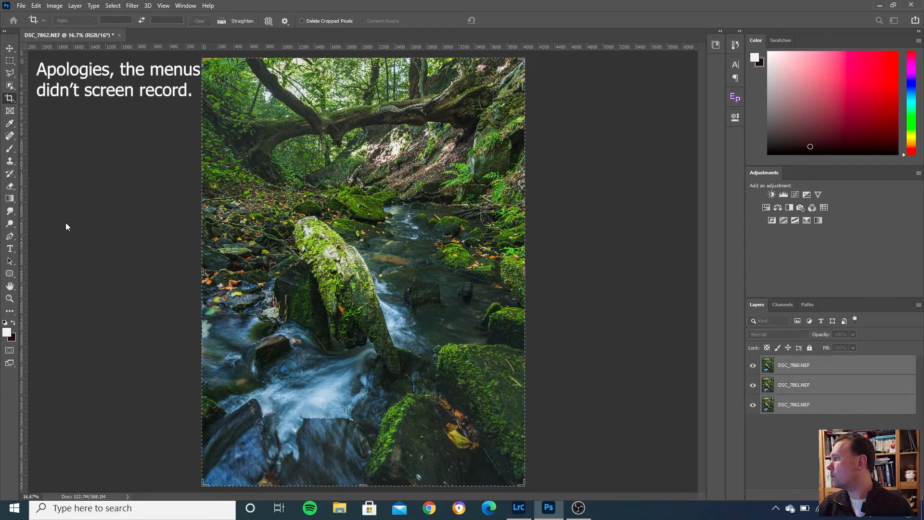
{"action": "left_click", "coordinate": [563, 166]}
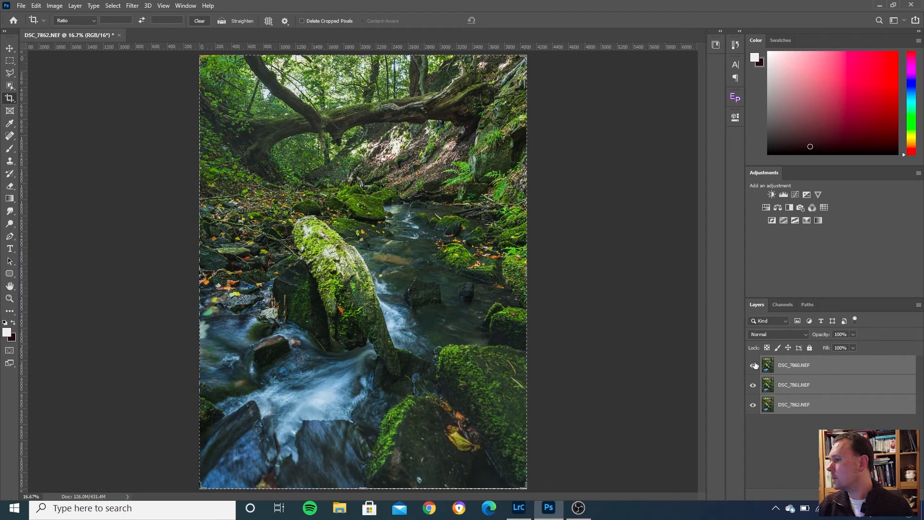
Step: Check the alignment by hiding and restoring the upper two layers, and auto-blend all three into a merged, focus-stacked layer
{"action": "left_click", "coordinate": [753, 366]}
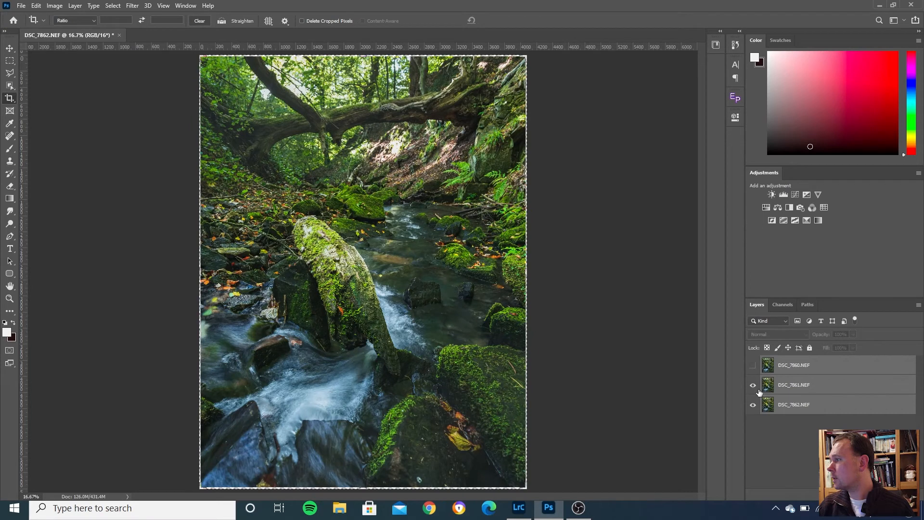
{"action": "left_click", "coordinate": [754, 385]}
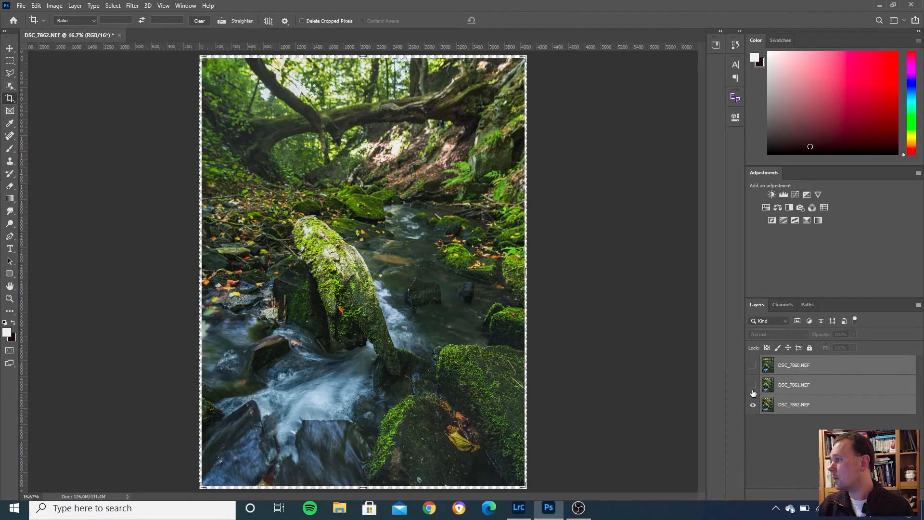
{"action": "left_click", "coordinate": [754, 385]}
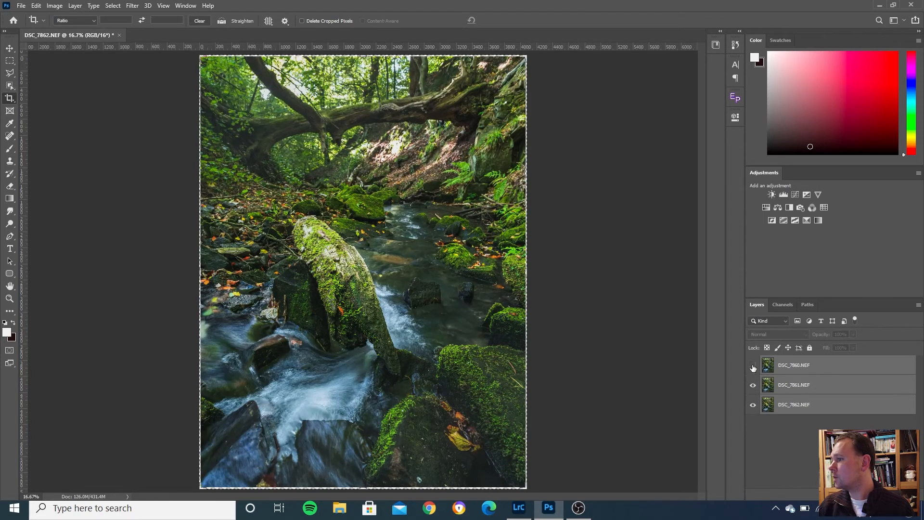
{"action": "left_click", "coordinate": [754, 366]}
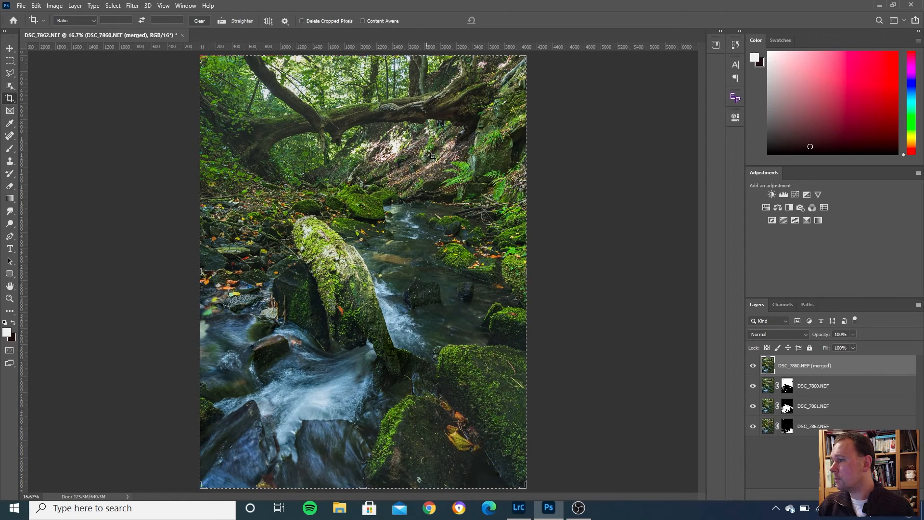
Step: Inspect the merged image's sharpness up close at the foreground mossy rocks, the central mossy rock and the fallen tree trunk
{"action": "left_click_drag", "start_coordinate": [351, 317], "coordinate": [458, 438]}
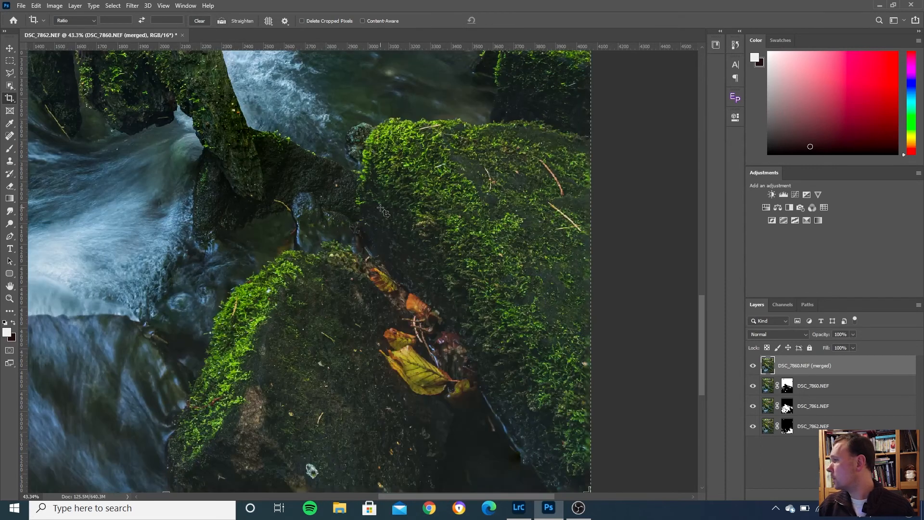
{"action": "key", "text": "ctrl+0"}
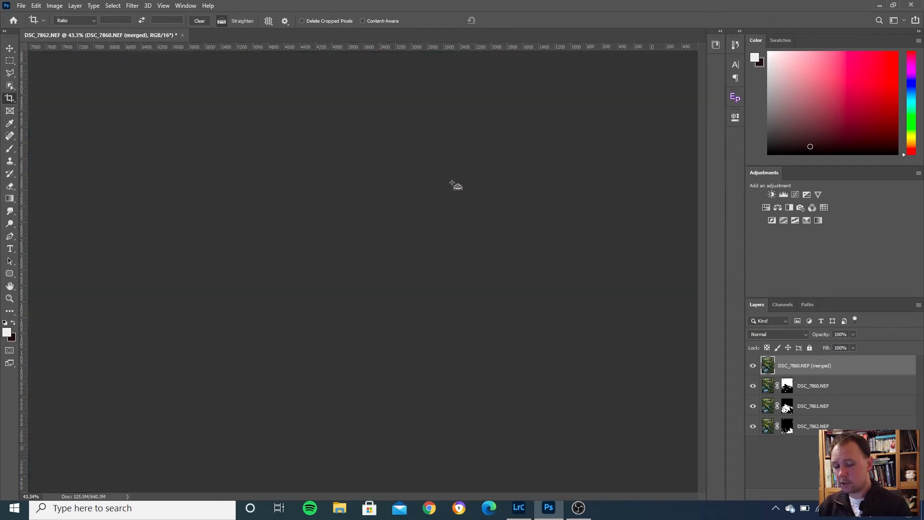
{"action": "left_click_drag", "start_coordinate": [294, 216], "coordinate": [388, 309]}
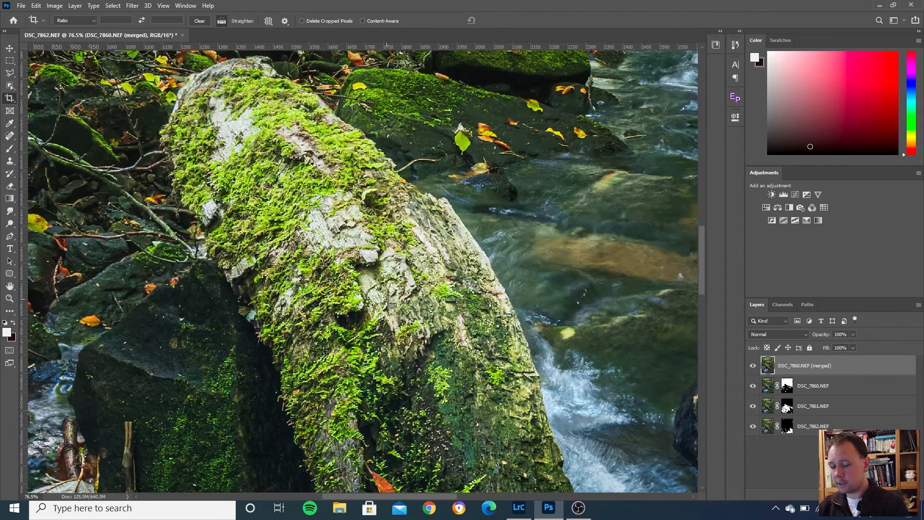
{"action": "key", "text": "ctrl+0"}
{"action": "left_click_drag", "start_coordinate": [305, 91], "coordinate": [382, 161]}
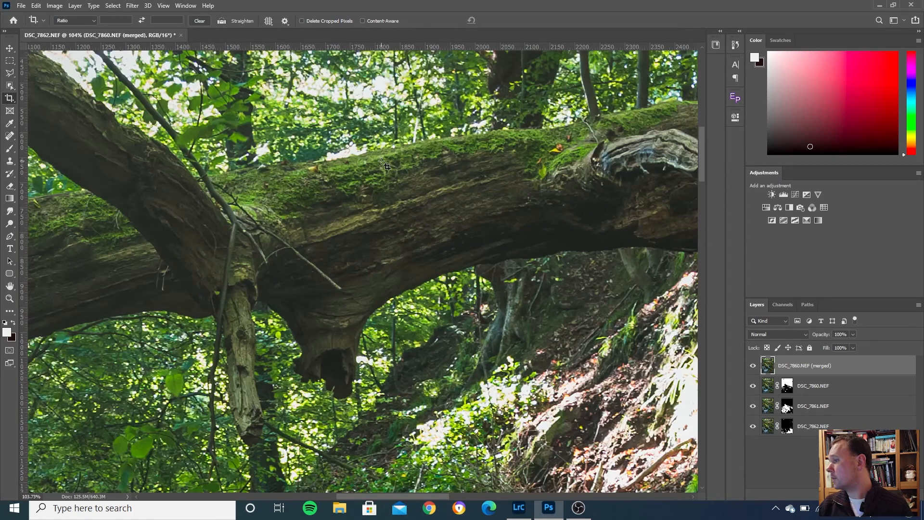
{"action": "key", "text": "ctrl+0"}
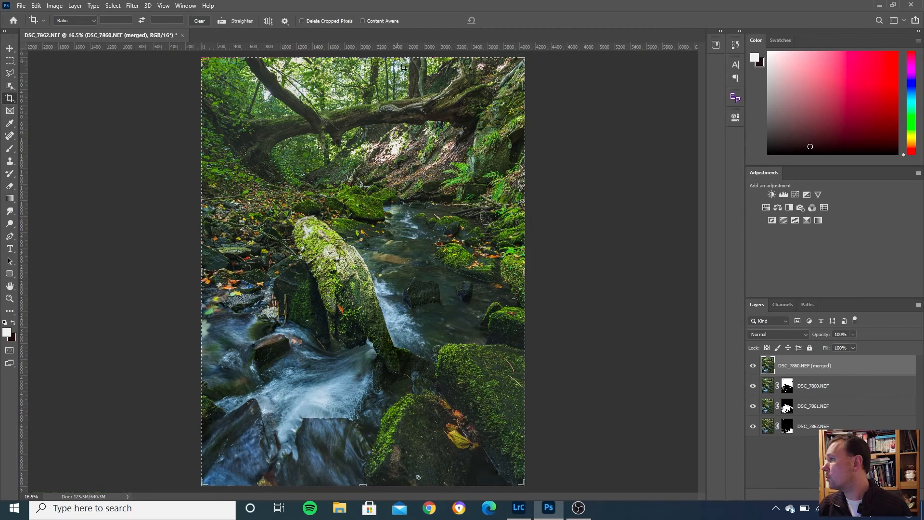
Step: Crop a thin strip off all four edges of the merged image and fit the result to the window
{"action": "left_click_drag", "start_coordinate": [375, 57], "coordinate": [375, 59]}
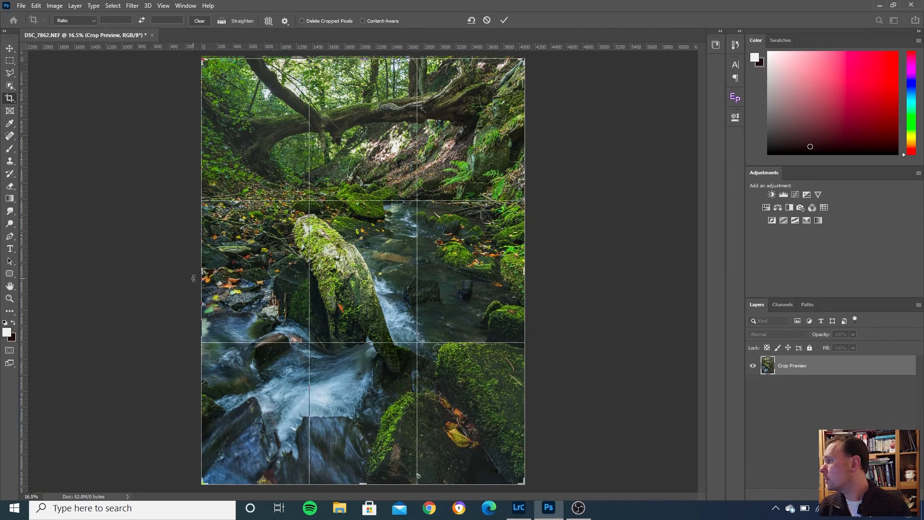
{"action": "left_click_drag", "start_coordinate": [201, 272], "coordinate": [203, 272]}
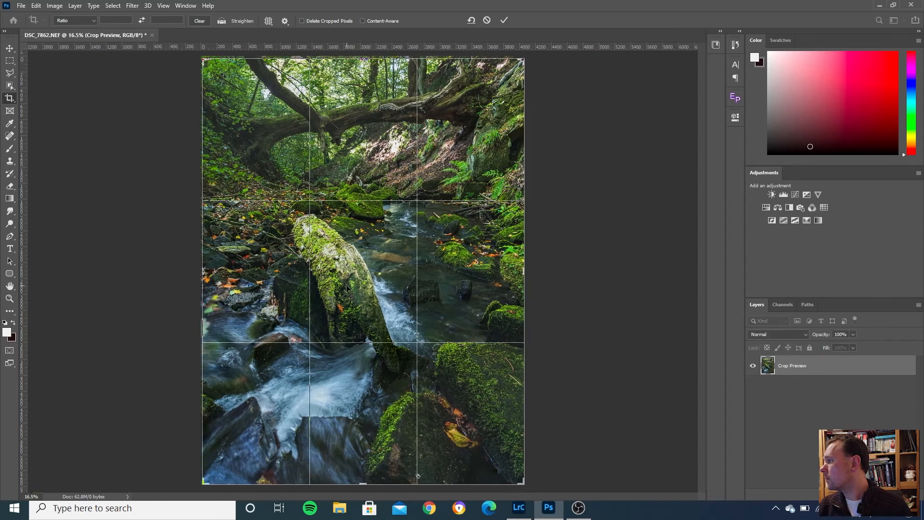
{"action": "left_click_drag", "start_coordinate": [524, 271], "coordinate": [522, 271]}
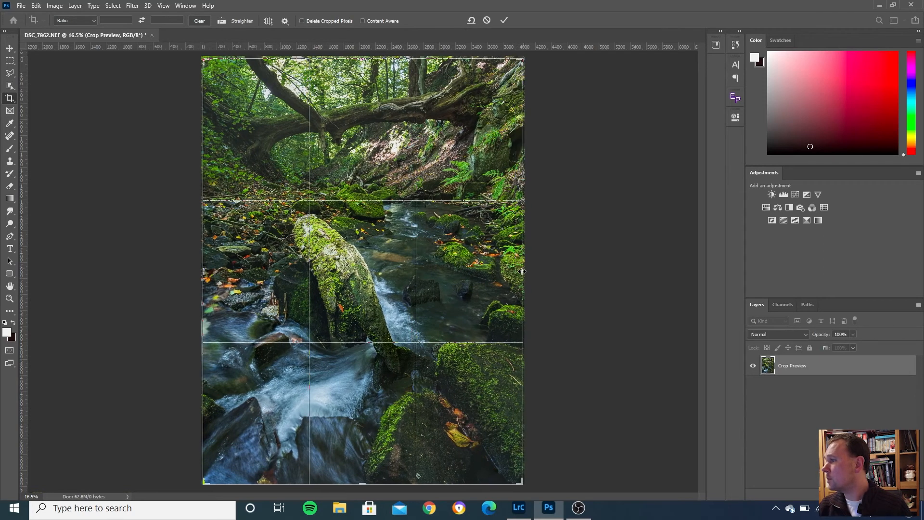
{"action": "left_click_drag", "start_coordinate": [363, 483], "coordinate": [365, 483]}
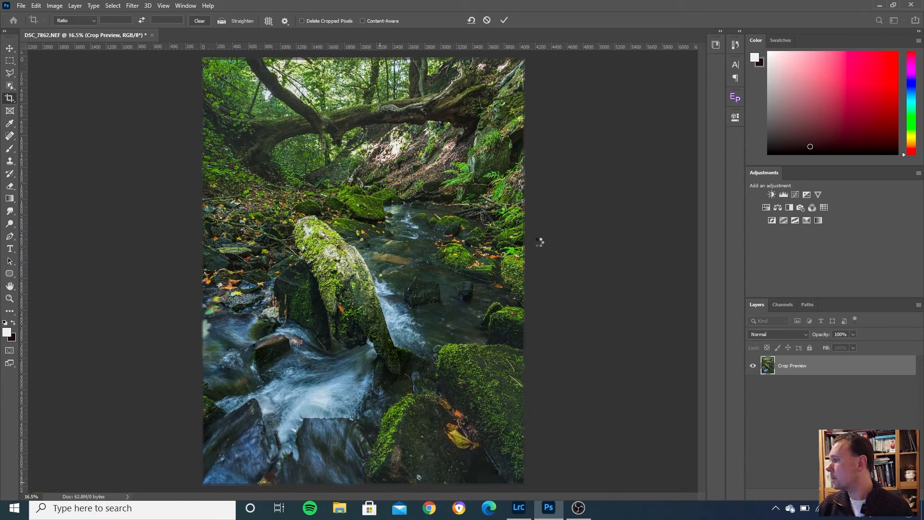
{"action": "key", "text": "Return"}
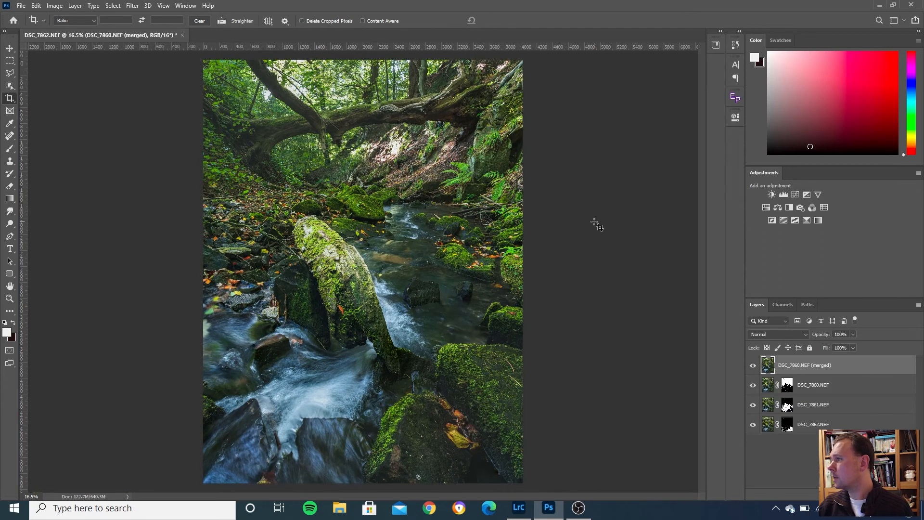
{"action": "key", "text": "ctrl+0"}
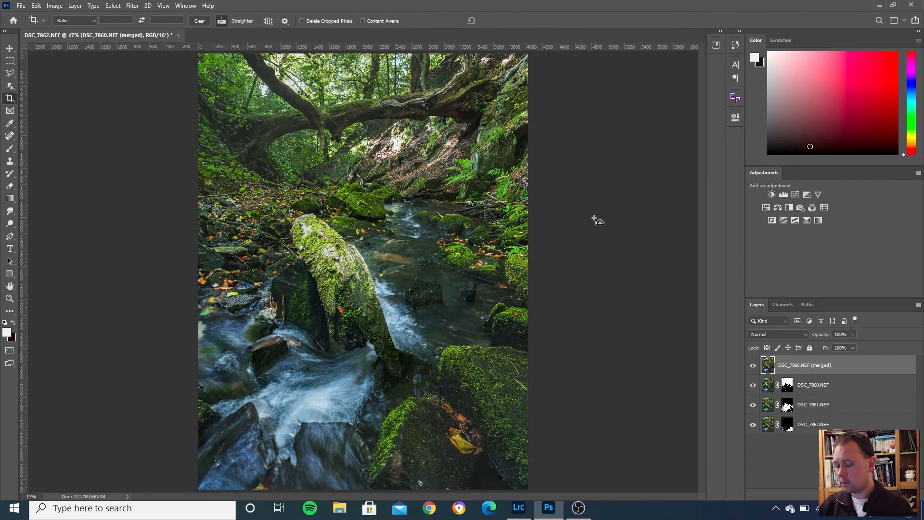
Step: Save the merged image, switch to Lightroom Classic, and clone water texture over the patch at the bottom edge of the stream's foreground
{"action": "key", "text": "ctrl+s"}
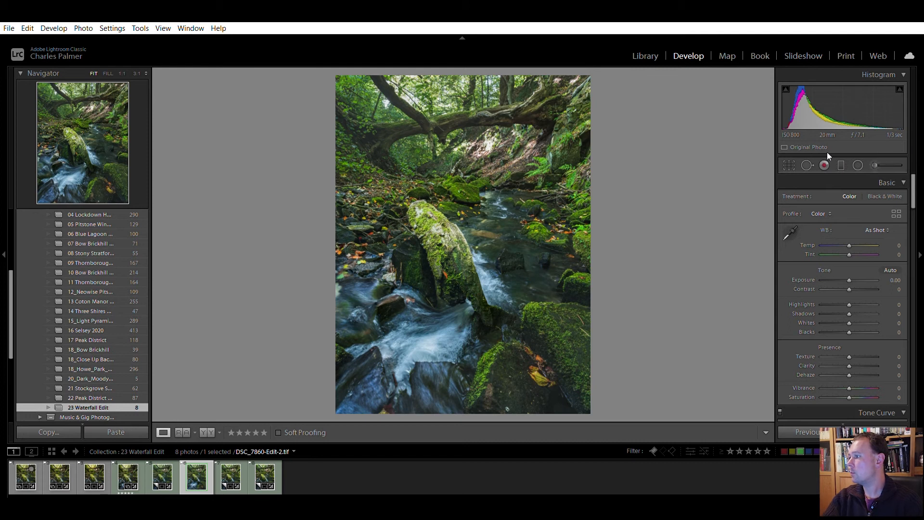
{"action": "left_click", "coordinate": [807, 162]}
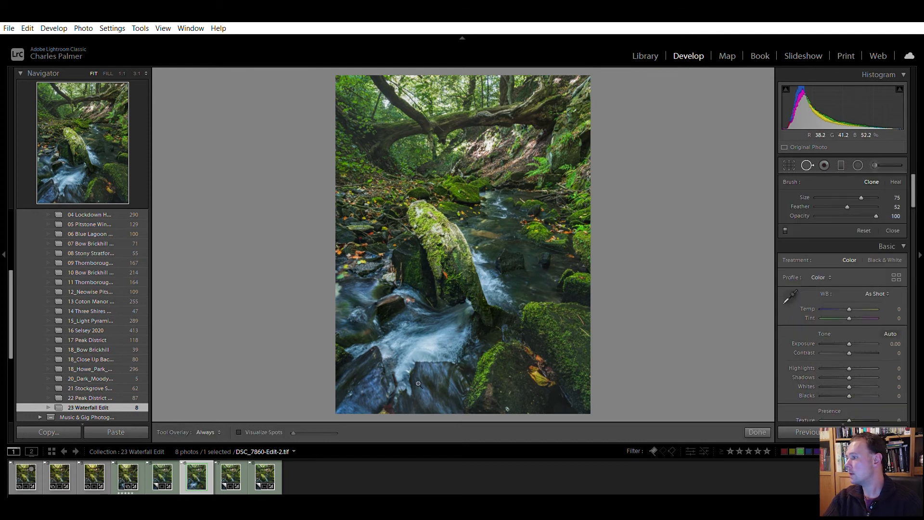
{"action": "left_click", "coordinate": [388, 391]}
{"action": "mouse_move", "coordinate": [394, 382]}
{"action": "left_mouse_down"}
{"action": "mouse_move", "coordinate": [415, 274]}
{"action": "mouse_move", "coordinate": [404, 284]}
{"action": "mouse_move", "coordinate": [449, 325]}
{"action": "mouse_move", "coordinate": [369, 332]}
{"action": "mouse_move", "coordinate": [377, 313]}
{"action": "mouse_move", "coordinate": [351, 309]}
{"action": "left_mouse_up"}
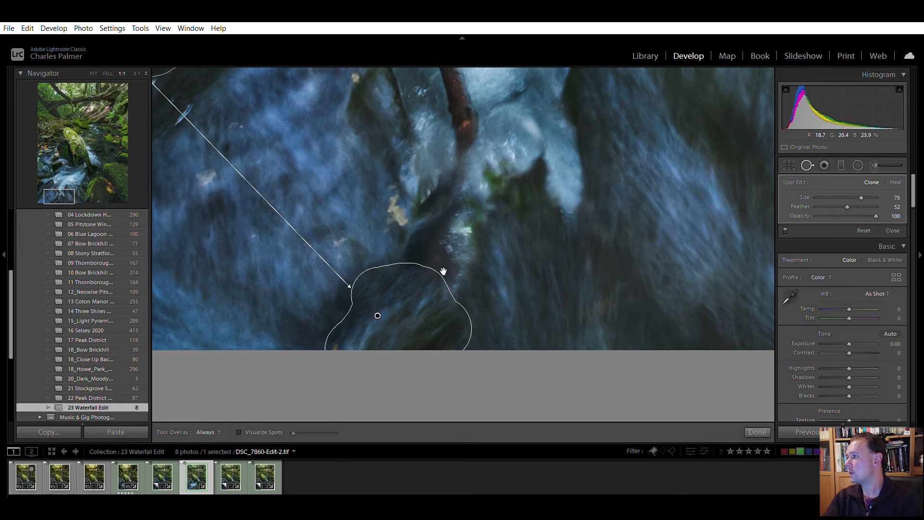
{"action": "left_click", "coordinate": [808, 165]}
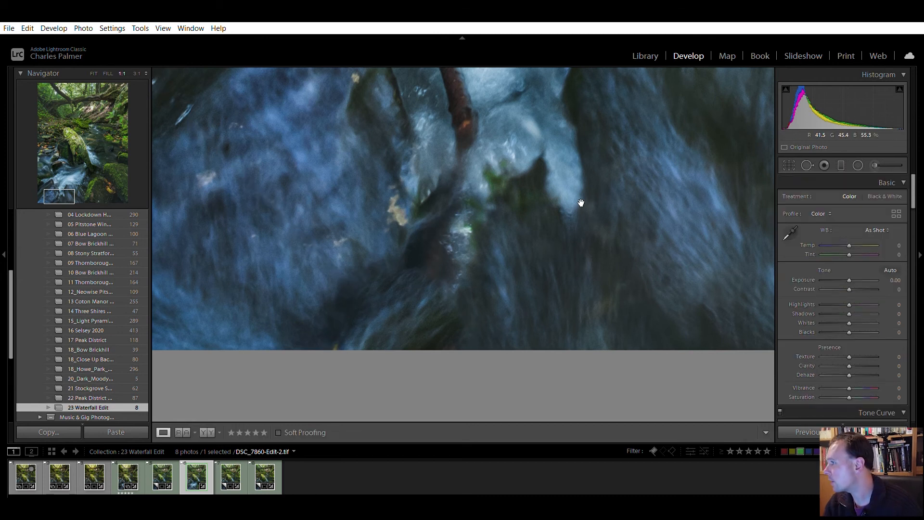
{"action": "left_click", "coordinate": [547, 219]}
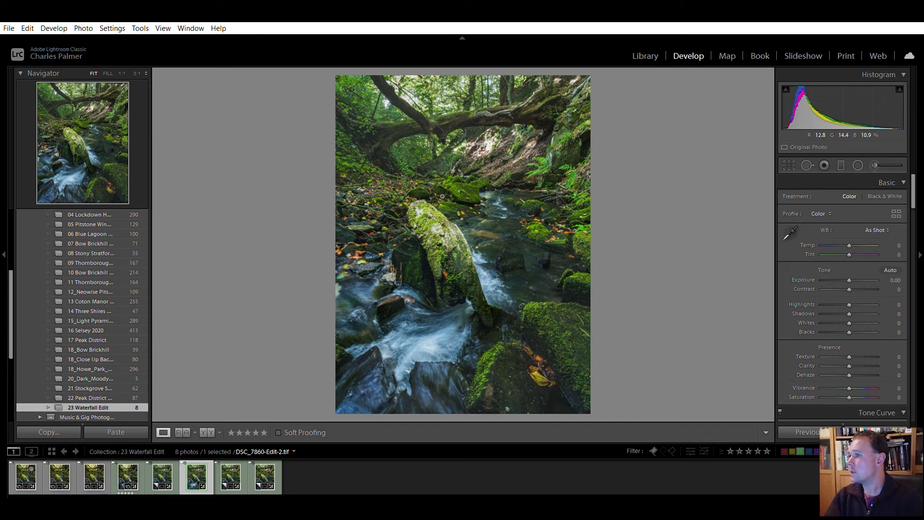
Step: Add a large radial filter over the upper-left woodland, tilting it counterclockwise and centring it on the branches above the fallen trunk
{"action": "left_click", "coordinate": [858, 166]}
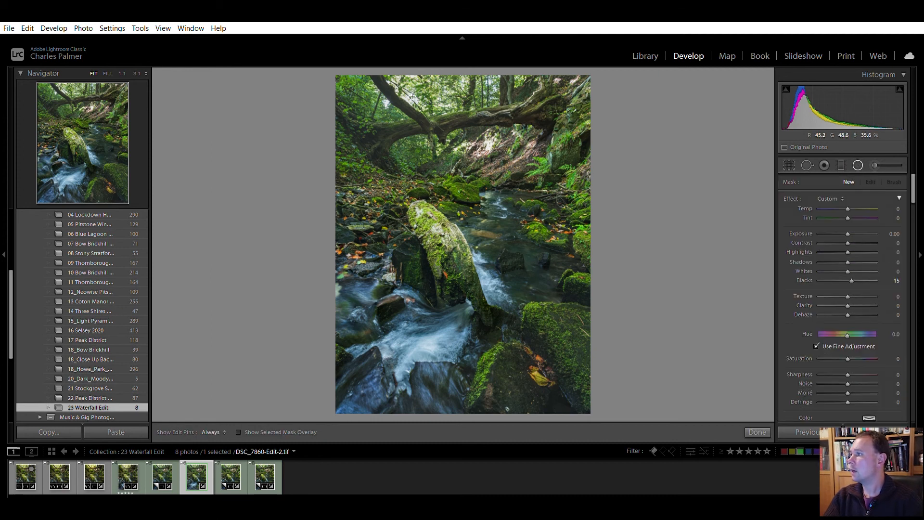
{"action": "left_click_drag", "start_coordinate": [407, 126], "coordinate": [544, 179]}
{"action": "left_click_drag", "start_coordinate": [411, 106], "coordinate": [443, 118]}
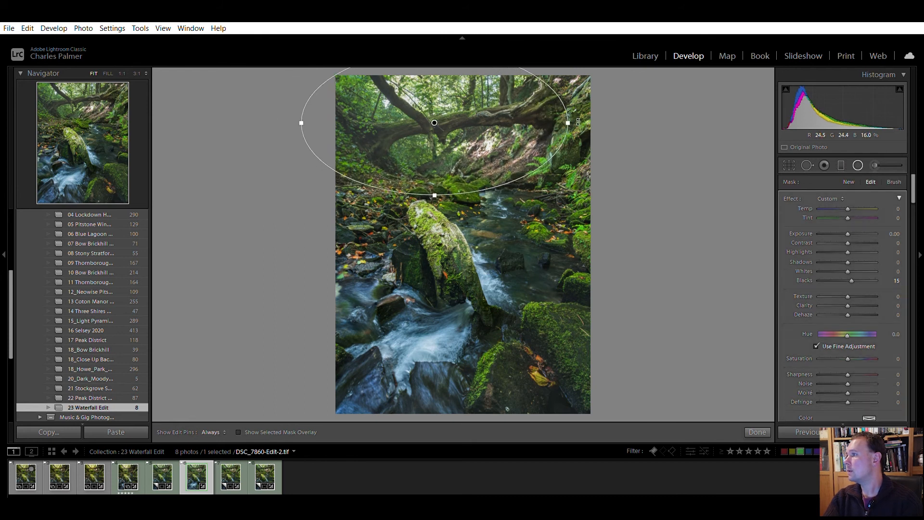
{"action": "left_click_drag", "start_coordinate": [576, 117], "coordinate": [578, 95]}
{"action": "left_click_drag", "start_coordinate": [441, 117], "coordinate": [414, 105]}
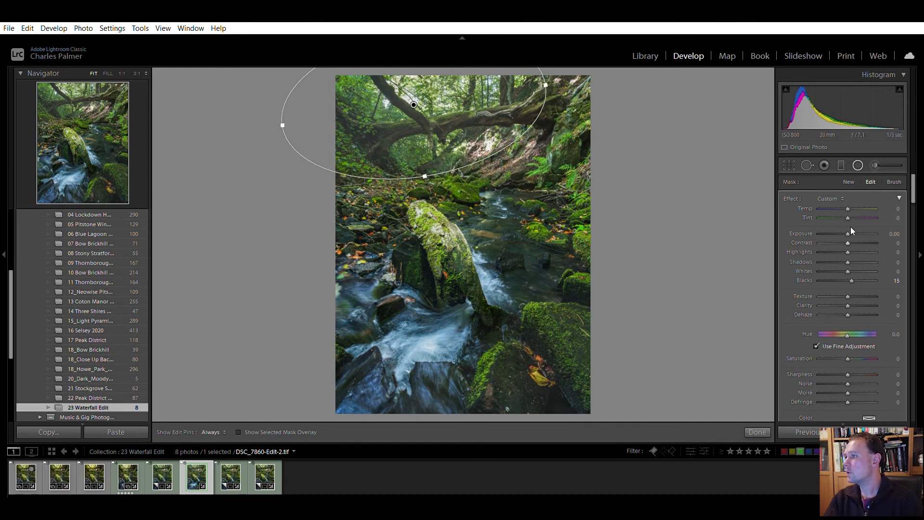
Step: Give the woodland radial filter a hazy warm glow with Temp 49, Dehaze -25, Exposure 0.25 and Contrast 16, and finish the filter
{"action": "left_click_drag", "start_coordinate": [848, 197], "coordinate": [863, 198]}
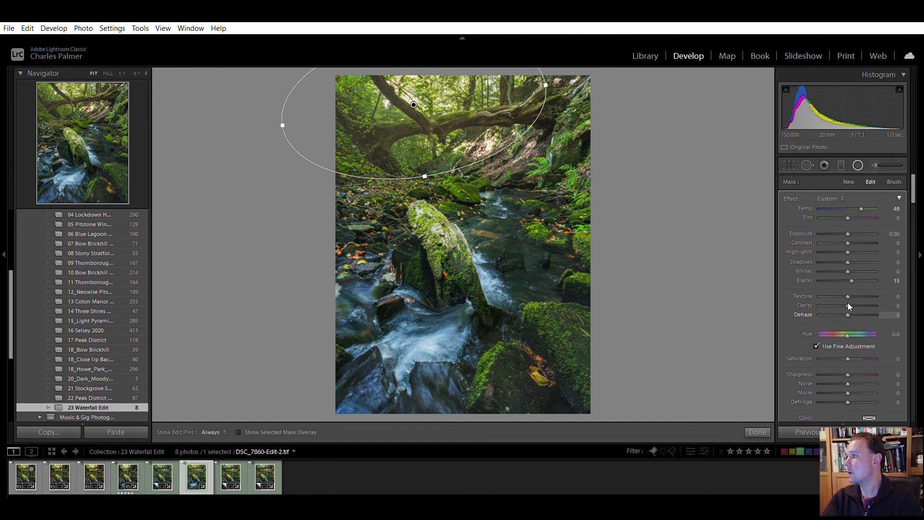
{"action": "mouse_move", "coordinate": [851, 302]}
{"action": "left_mouse_down"}
{"action": "mouse_move", "coordinate": [832, 302]}
{"action": "mouse_move", "coordinate": [841, 303]}
{"action": "left_mouse_up"}
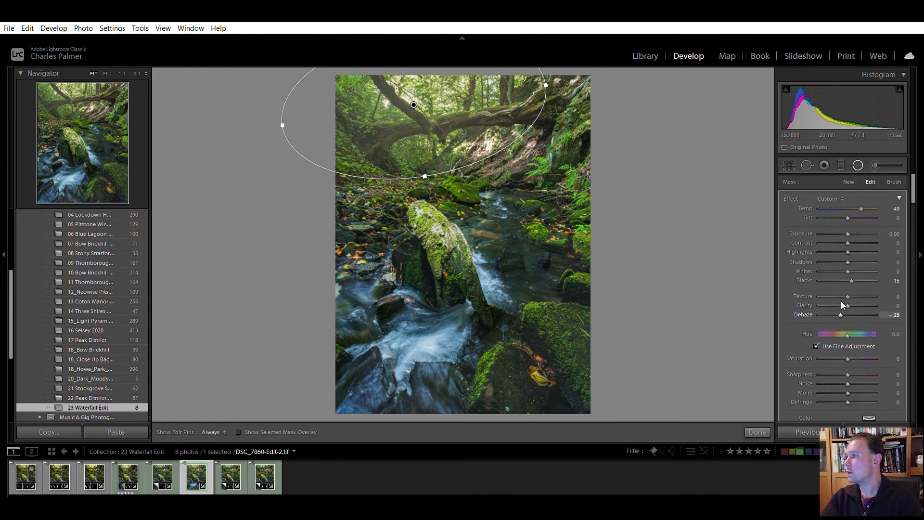
{"action": "left_click_drag", "start_coordinate": [847, 222], "coordinate": [849, 221]}
{"action": "left_click", "coordinate": [894, 232]}
{"action": "type", "text": ".25"}
{"action": "key", "text": "Return"}
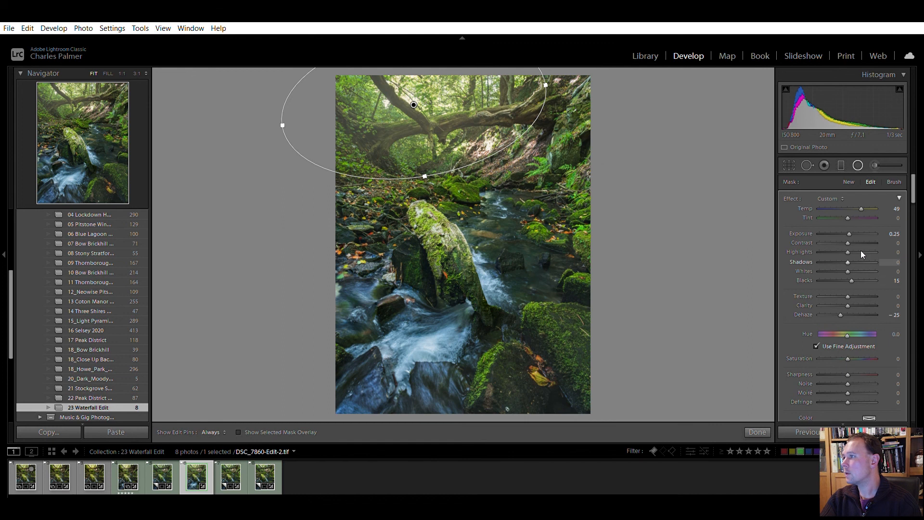
{"action": "mouse_move", "coordinate": [845, 229]}
{"action": "left_mouse_down"}
{"action": "mouse_move", "coordinate": [870, 230]}
{"action": "mouse_move", "coordinate": [851, 231]}
{"action": "left_mouse_up"}
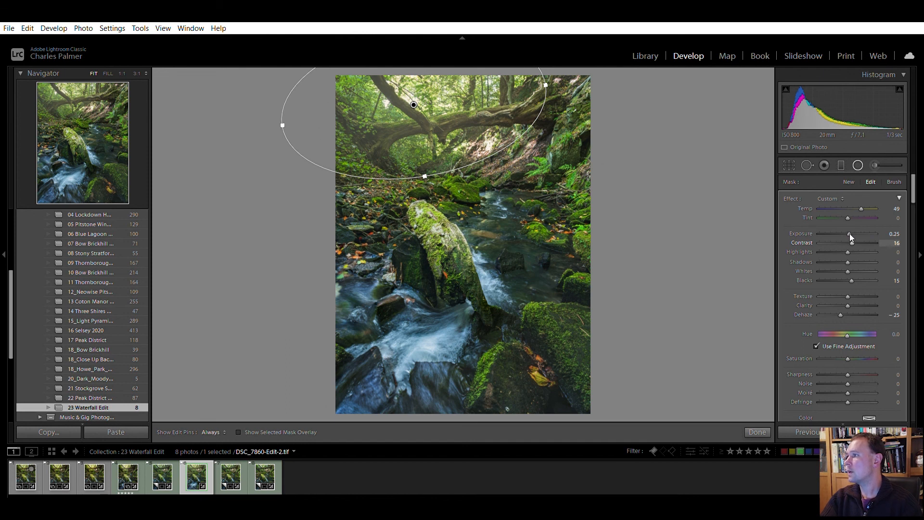
{"action": "left_click", "coordinate": [859, 164]}
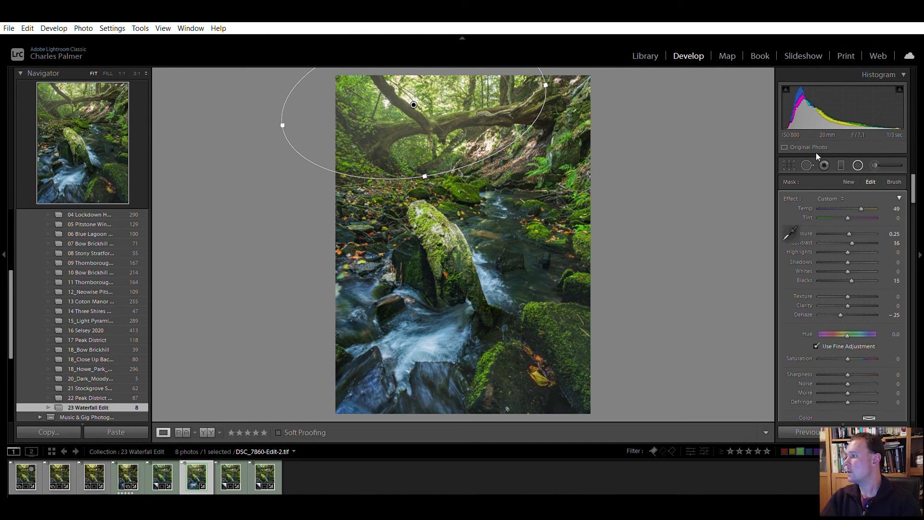